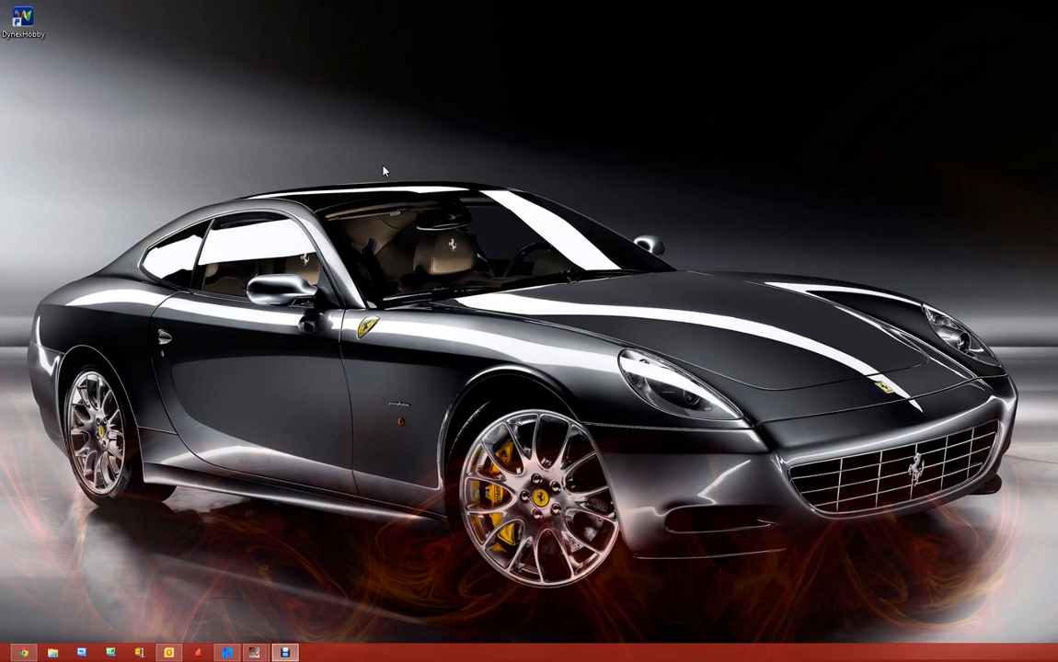
- Launch DynexHobby from the desktop and reposition its main window
{"action": "left_click", "coordinate": [359, 127]}
{"action": "double_click", "coordinate": [28, 20]}
{"action": "left_click_drag", "start_coordinate": [225, 40], "coordinate": [259, 72]}
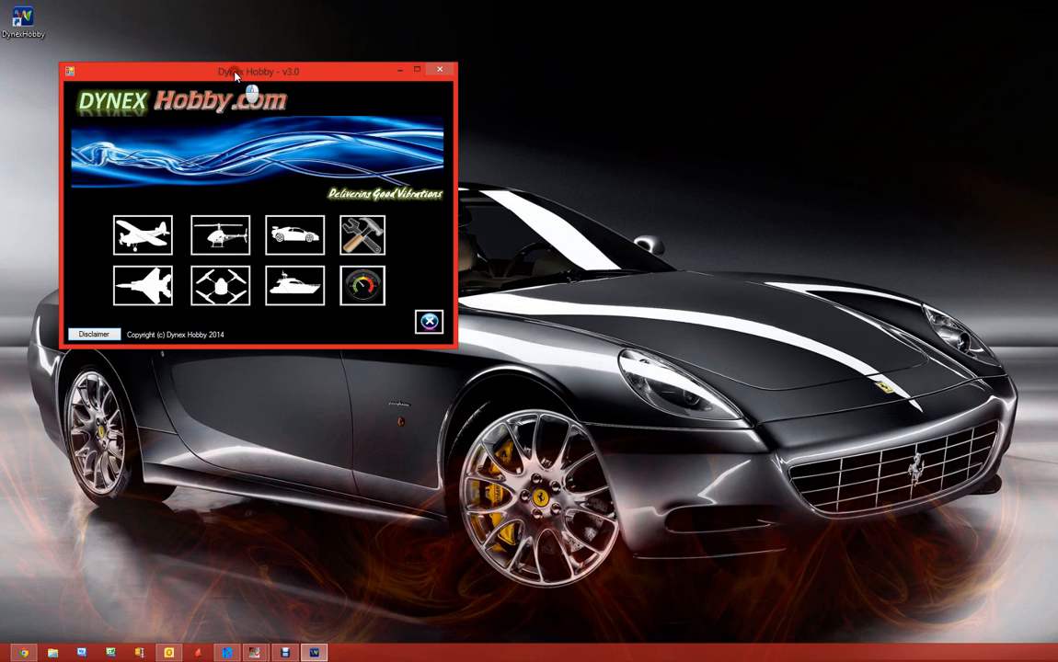
{"action": "left_click_drag", "start_coordinate": [241, 70], "coordinate": [201, 33]}
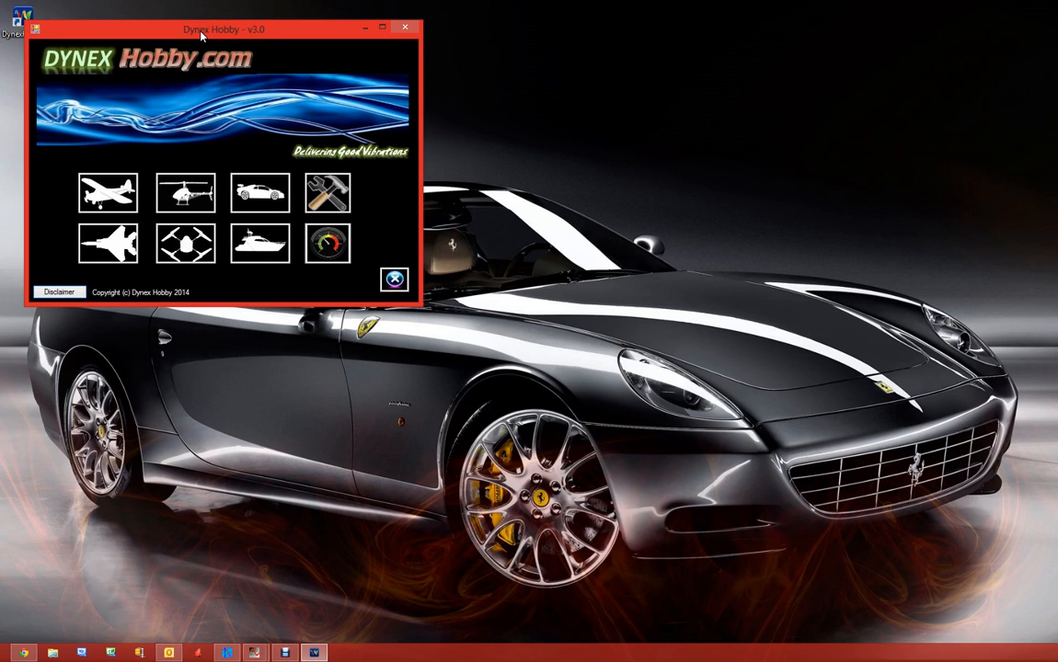
- Open the Single Plane balance analysis for aircraft and place its window beside the main window
{"action": "left_click", "coordinate": [111, 195]}
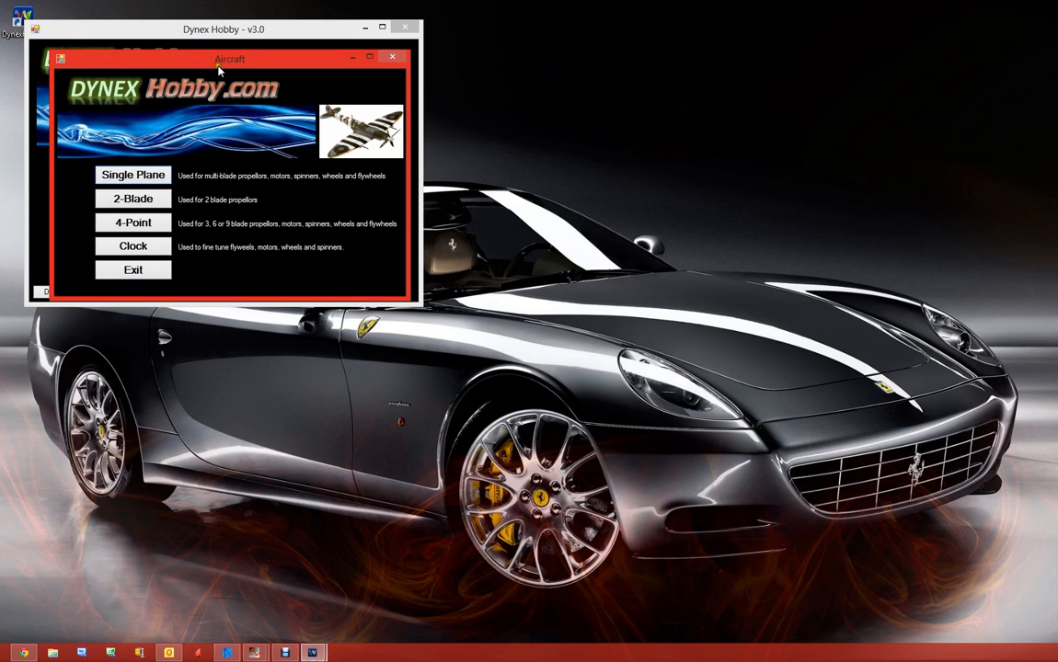
{"action": "left_click_drag", "start_coordinate": [231, 62], "coordinate": [215, 342]}
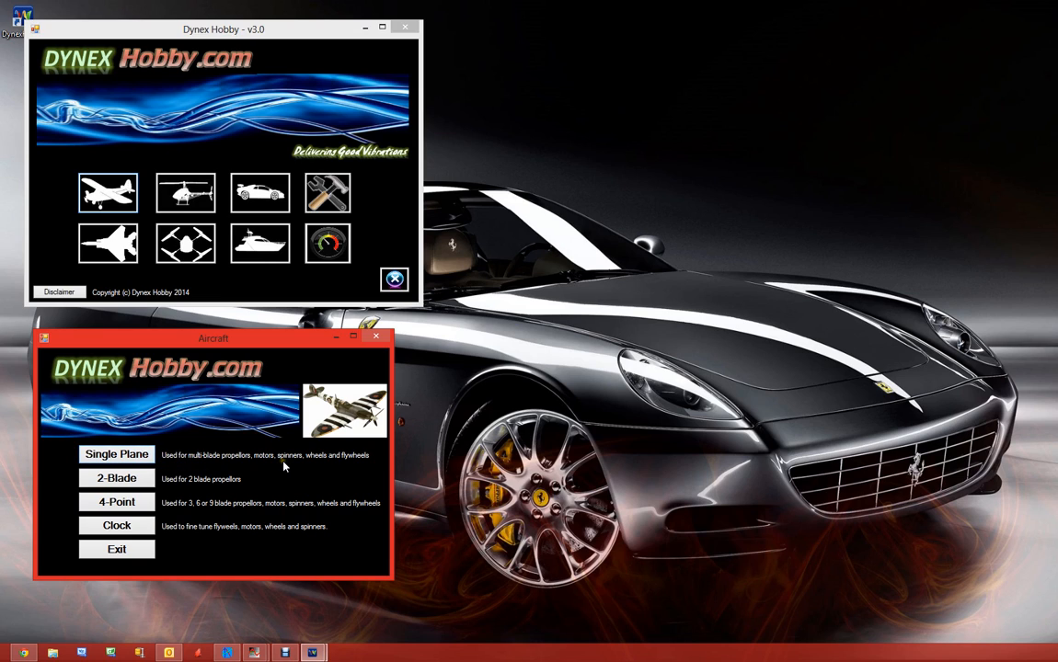
{"action": "left_click", "coordinate": [131, 456]}
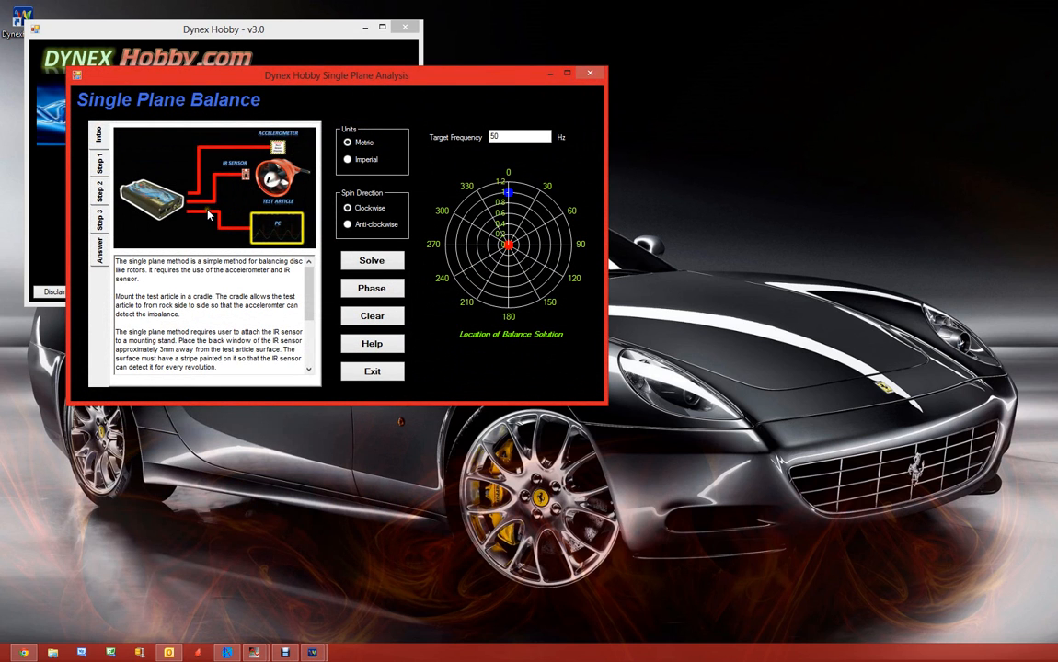
{"action": "left_click_drag", "start_coordinate": [250, 79], "coordinate": [620, 30]}
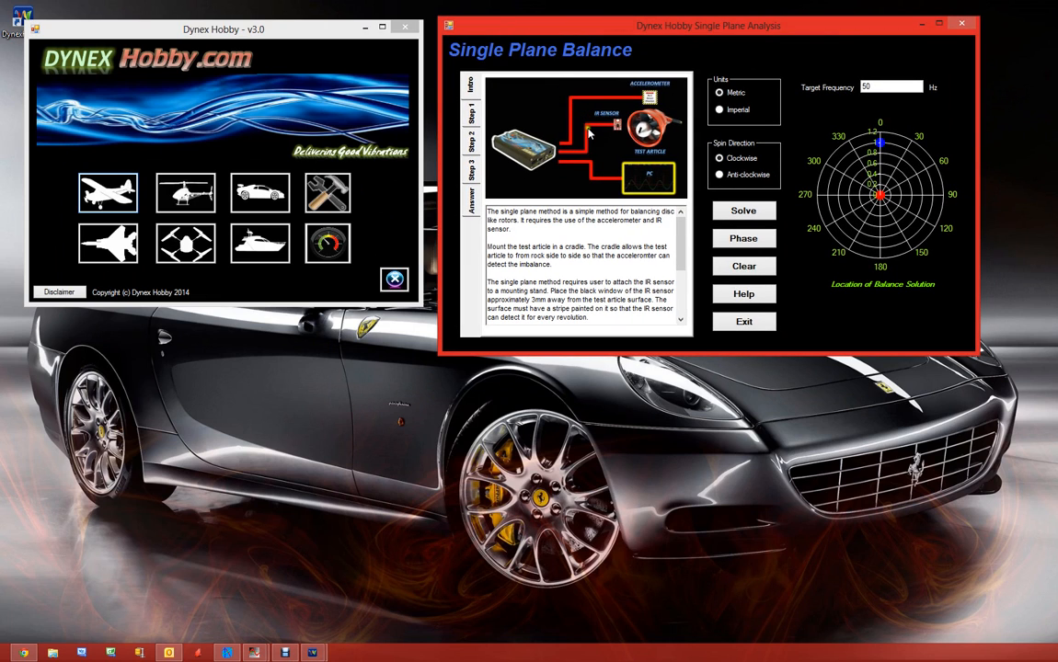
- Look through Steps 1 to 3 and the Answer page of the Single Plane procedure, returning to its introduction
{"action": "left_click", "coordinate": [472, 112]}
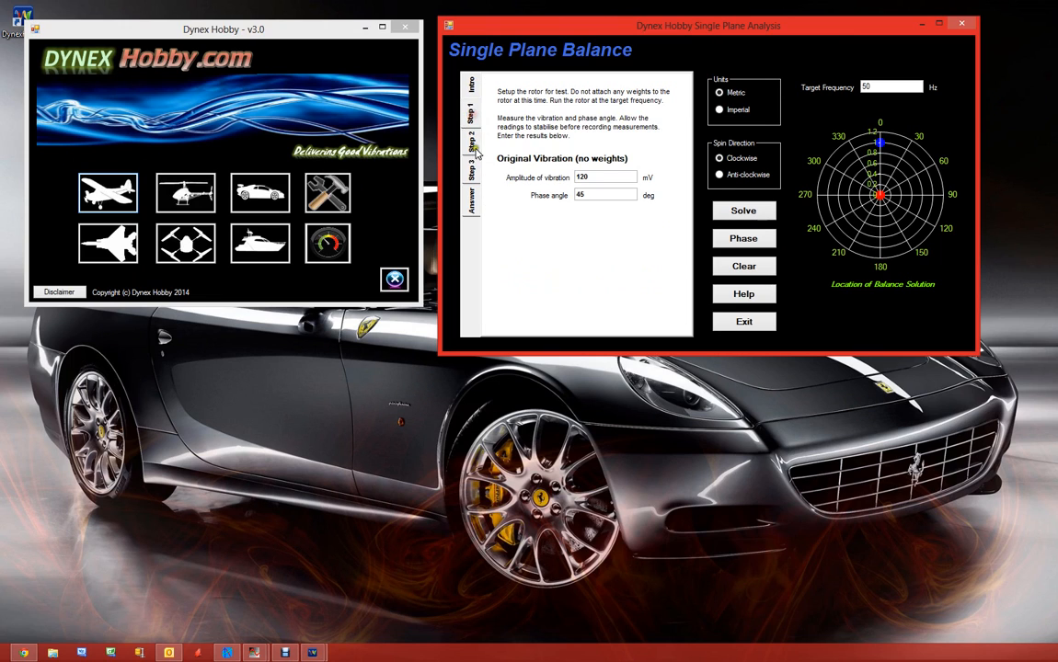
{"action": "left_click", "coordinate": [471, 140]}
{"action": "left_click", "coordinate": [471, 171]}
{"action": "left_click", "coordinate": [471, 199]}
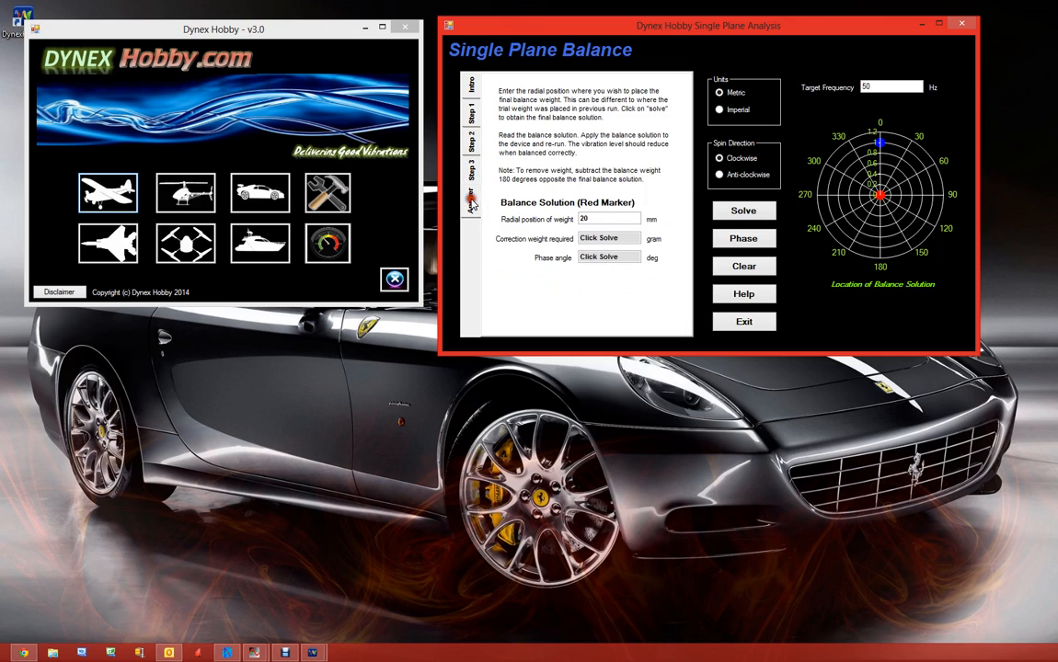
{"action": "left_click", "coordinate": [470, 85]}
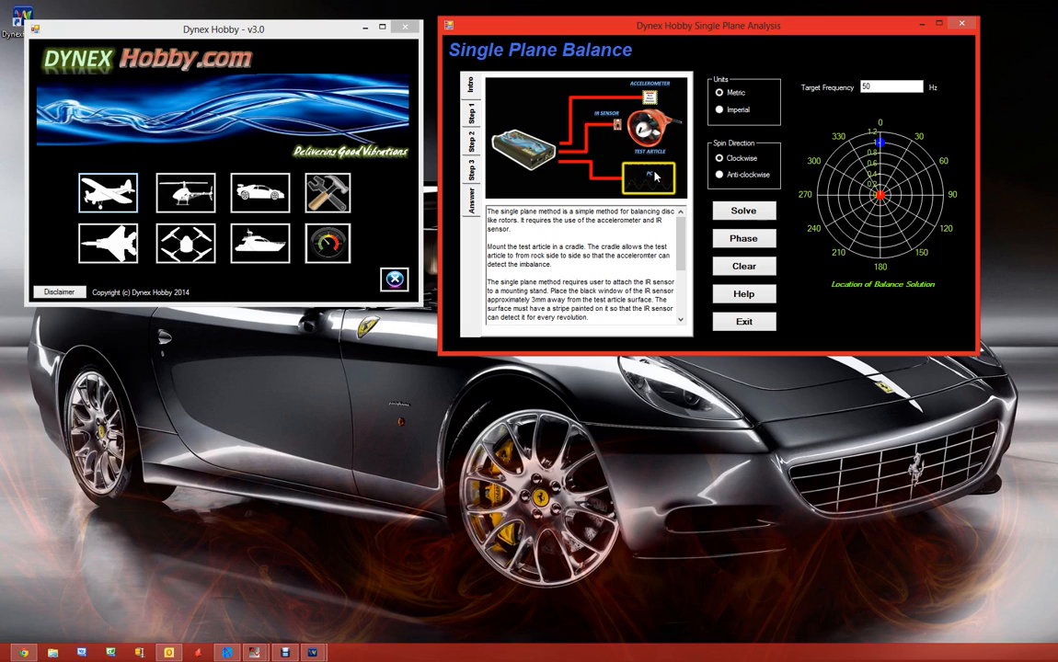
- Review the Single Plane original vibration and trial unbalance entries, and solve for the correction weight and phase angle
{"action": "left_click", "coordinate": [472, 112]}
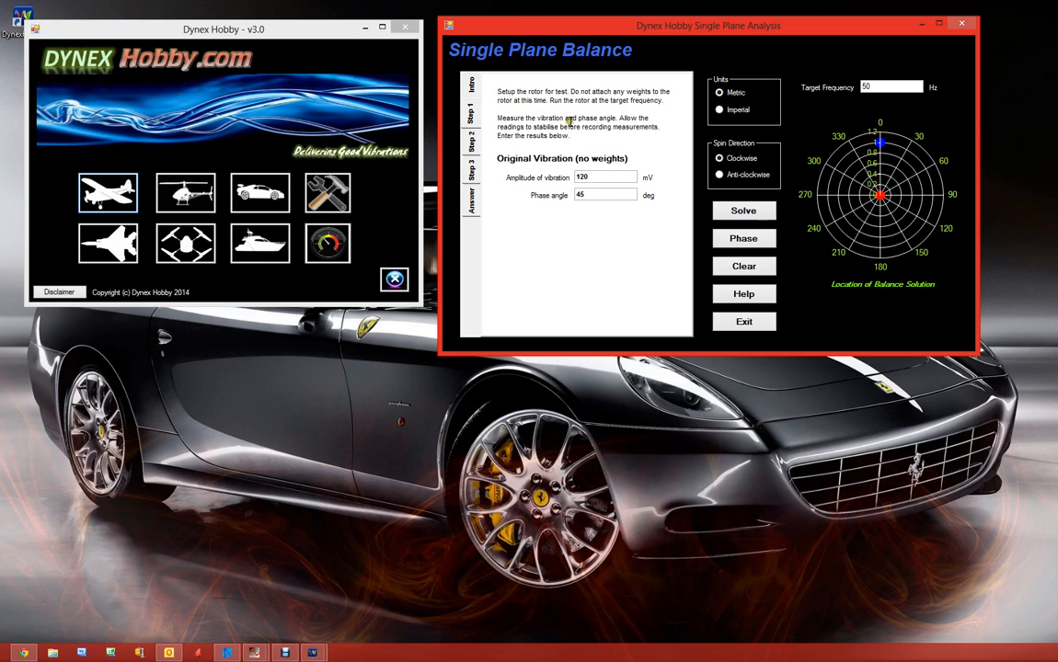
{"action": "double_click", "coordinate": [593, 179]}
{"action": "double_click", "coordinate": [578, 194]}
{"action": "left_click", "coordinate": [471, 139]}
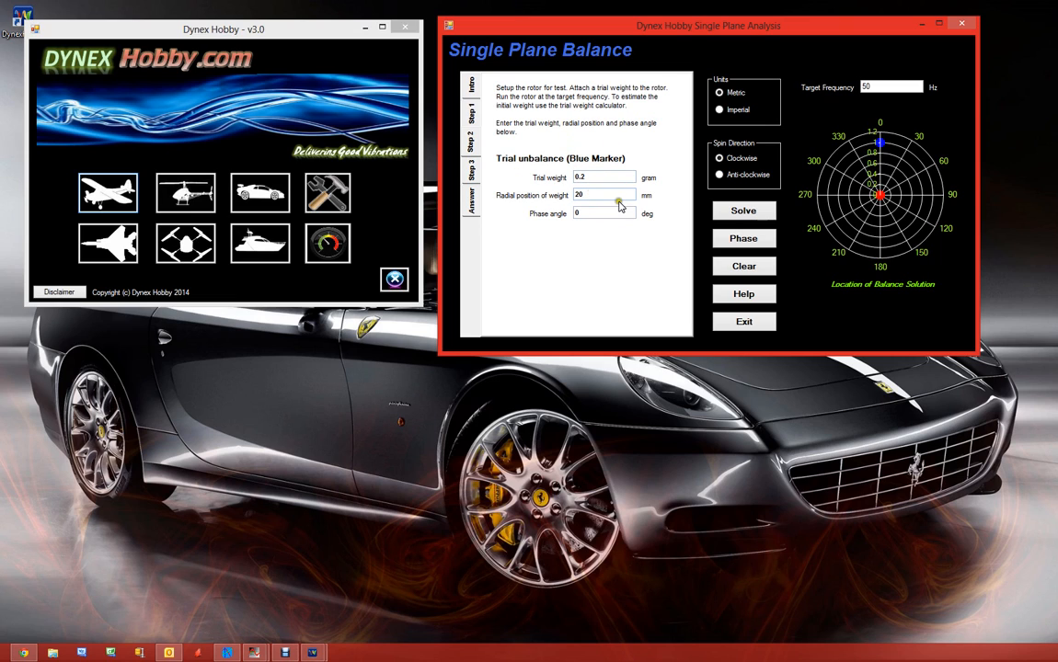
{"action": "left_click", "coordinate": [471, 169]}
{"action": "left_click", "coordinate": [471, 200]}
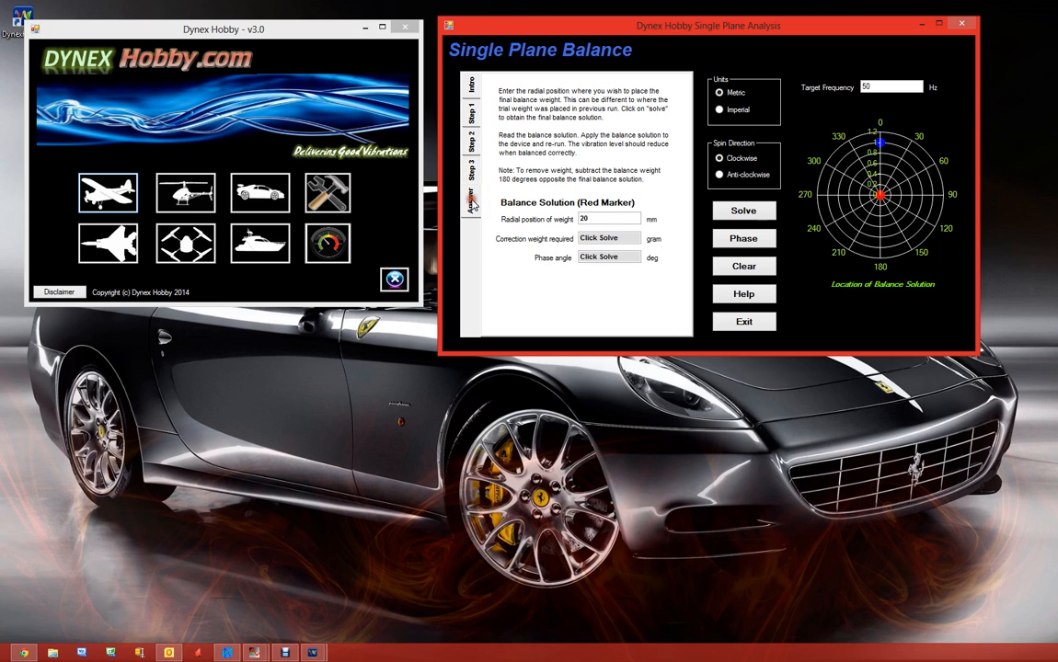
{"action": "left_click", "coordinate": [745, 211]}
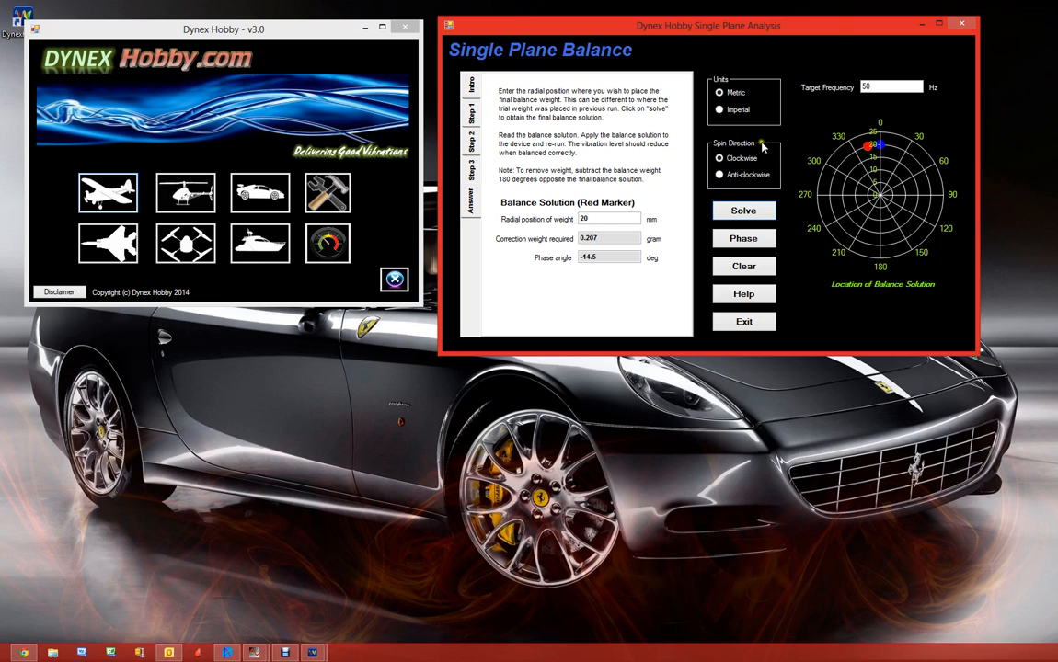
- Examine the target frequency setting of the Single Plane analysis
{"action": "left_click", "coordinate": [890, 86]}
{"action": "left_click", "coordinate": [885, 86]}
{"action": "double_click", "coordinate": [887, 87]}
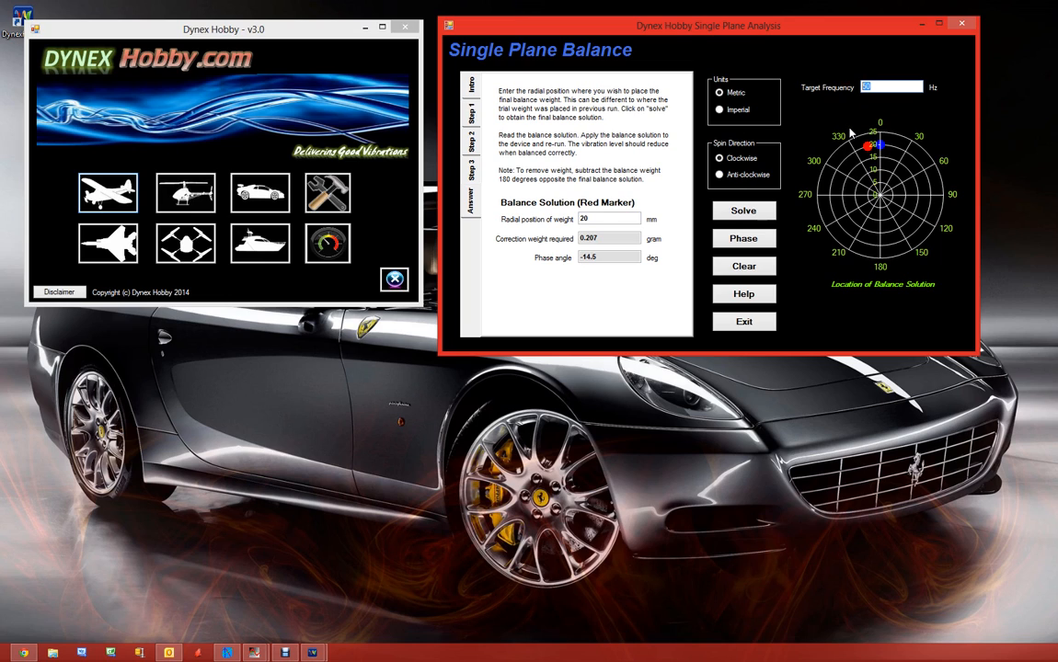
{"action": "left_click", "coordinate": [888, 86]}
- Inspect the Phase Calculator away from the main window, and close it together with the Single Plane analysis
{"action": "left_click", "coordinate": [744, 239]}
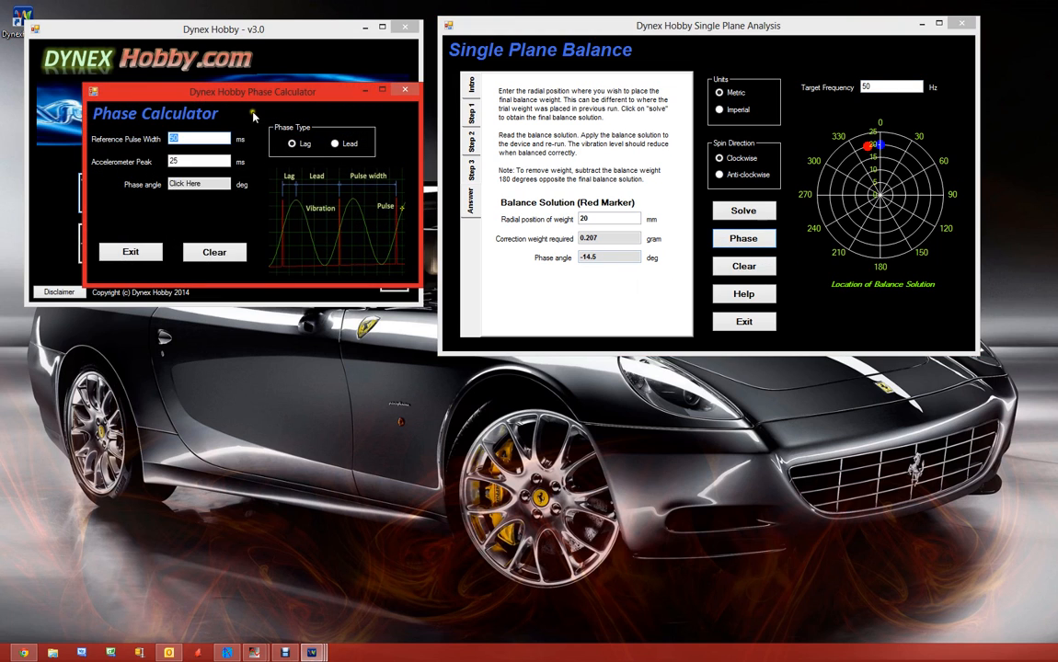
{"action": "left_click_drag", "start_coordinate": [279, 94], "coordinate": [325, 391]}
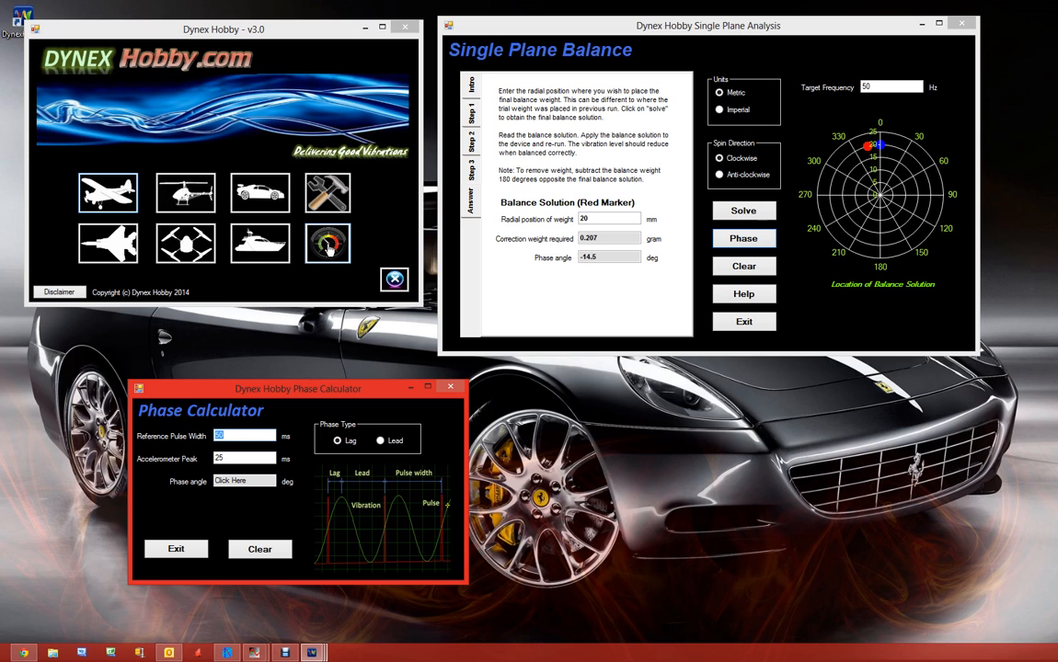
{"action": "left_click", "coordinate": [189, 548]}
{"action": "left_click", "coordinate": [747, 324]}
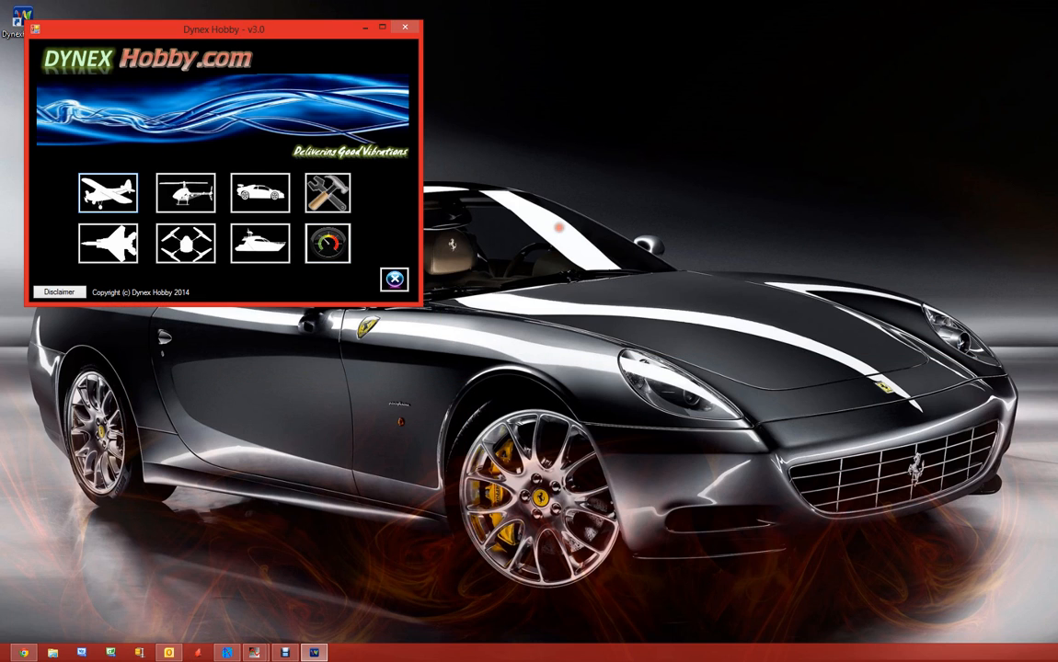
- Open the 2-Blade propeller balance for aircraft and place its window beside the main window
{"action": "left_click", "coordinate": [127, 203]}
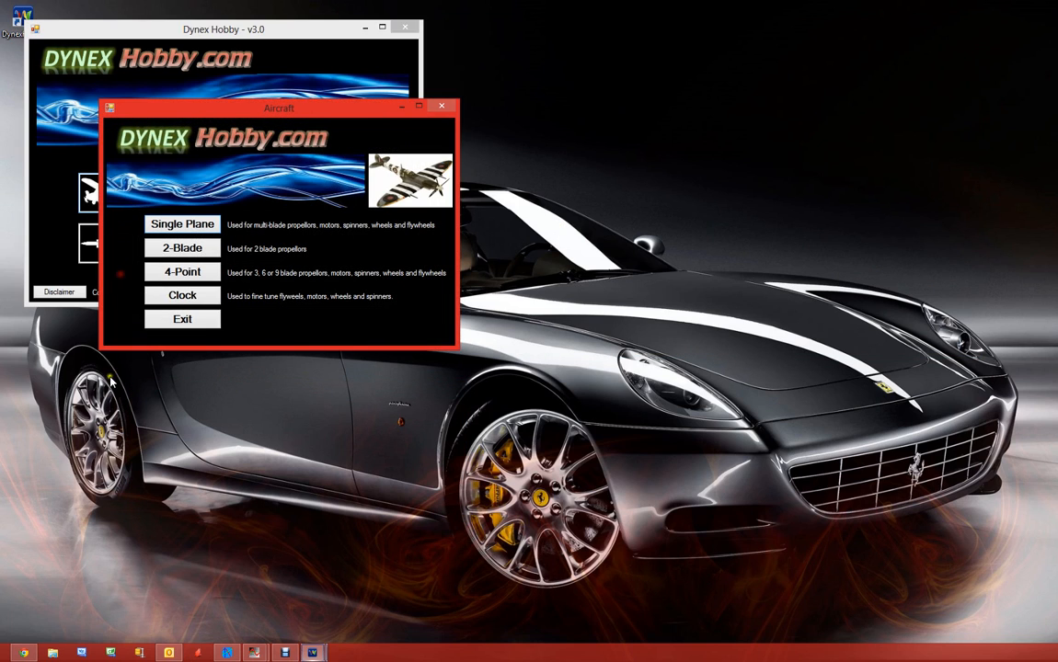
{"action": "left_click", "coordinate": [198, 250]}
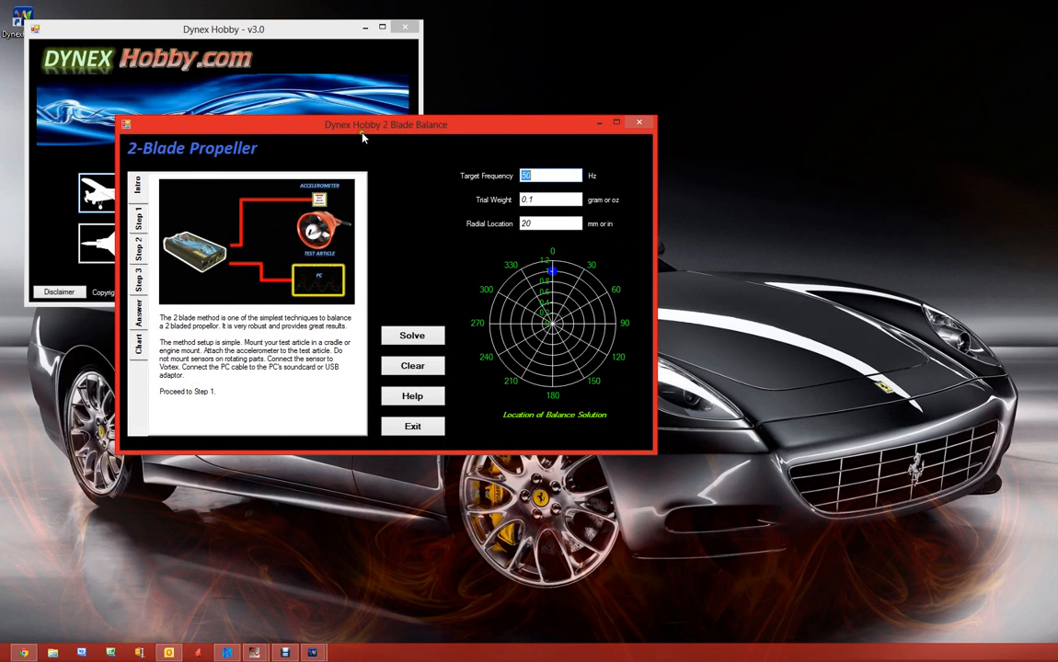
{"action": "left_click_drag", "start_coordinate": [330, 101], "coordinate": [680, 35]}
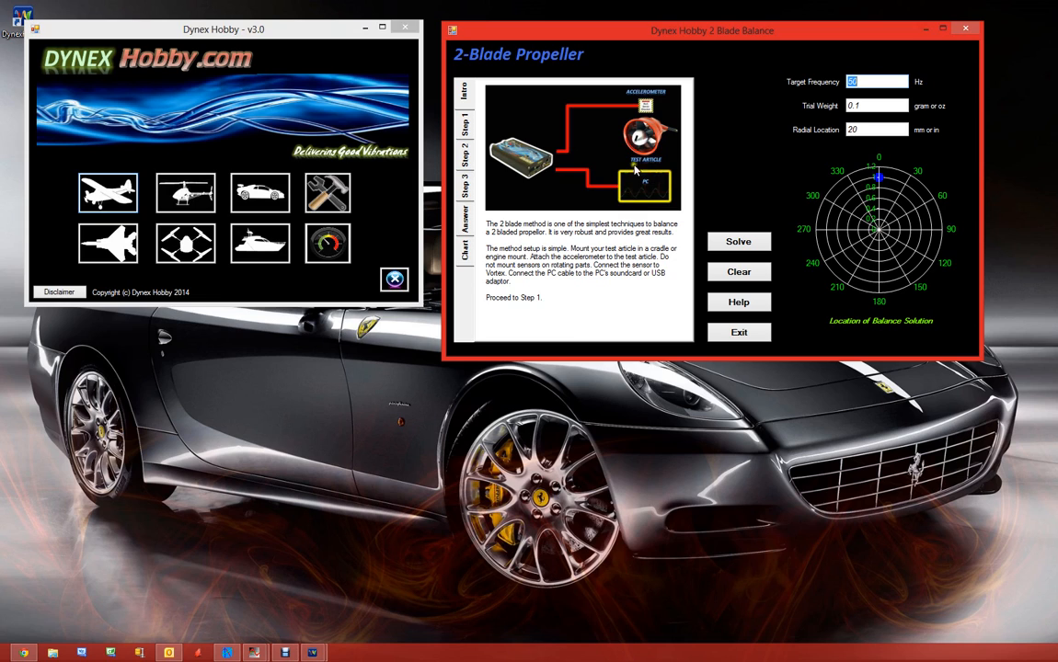
- Review the 2-Blade vibration amplitude entries for the original run and the trial weight at 0 and 180 degrees
{"action": "left_click", "coordinate": [465, 124]}
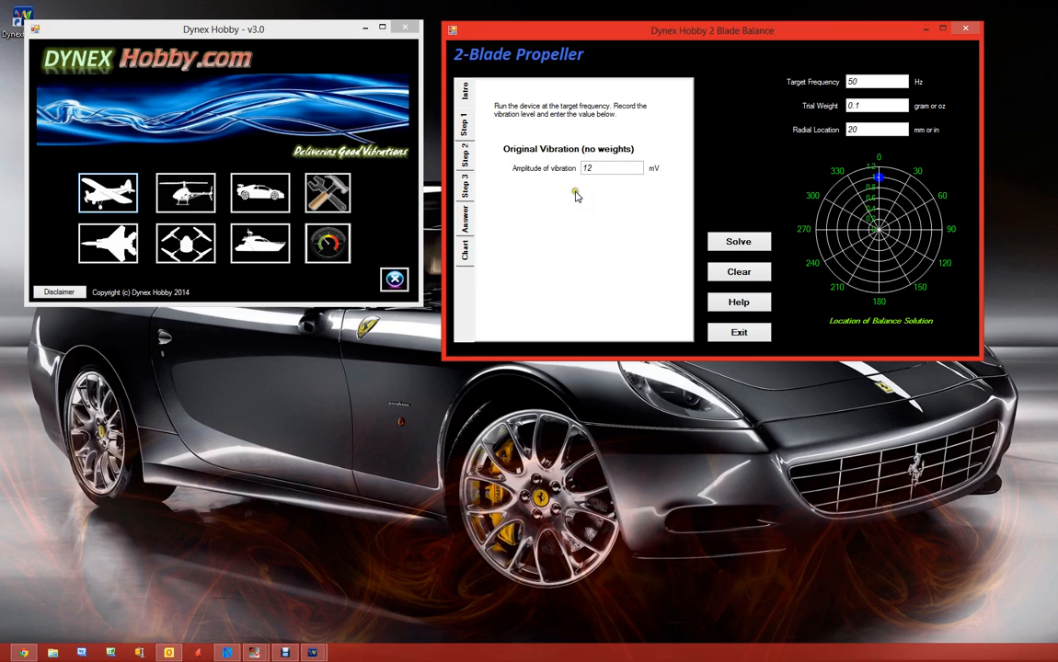
{"action": "double_click", "coordinate": [609, 165]}
{"action": "left_click", "coordinate": [464, 150]}
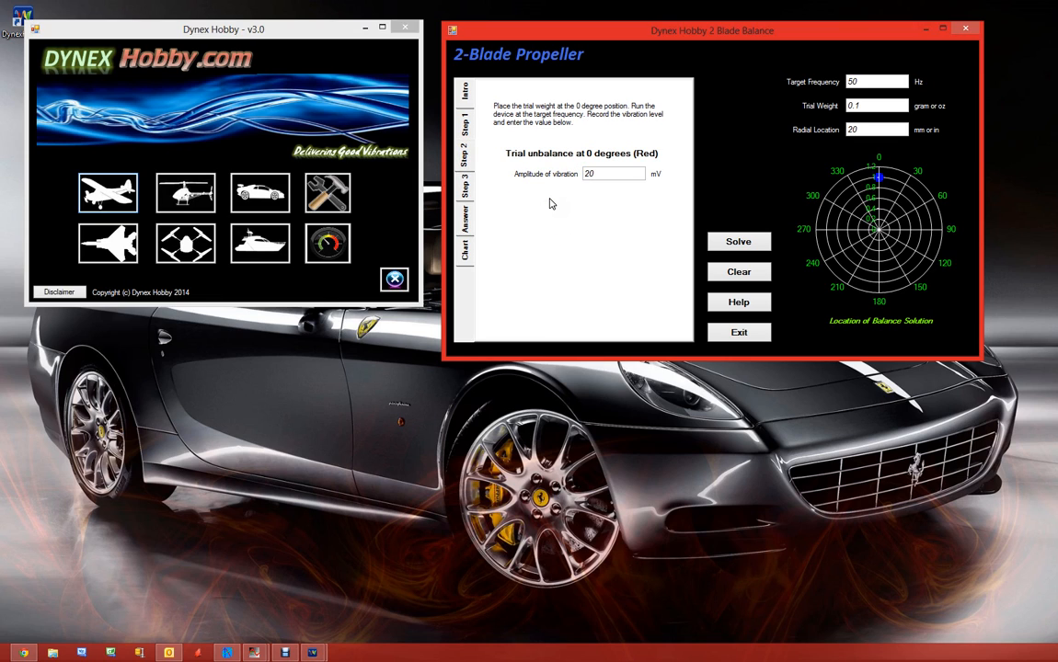
{"action": "left_click", "coordinate": [590, 173]}
{"action": "left_click_drag", "start_coordinate": [605, 173], "coordinate": [568, 175]}
{"action": "left_click", "coordinate": [464, 186]}
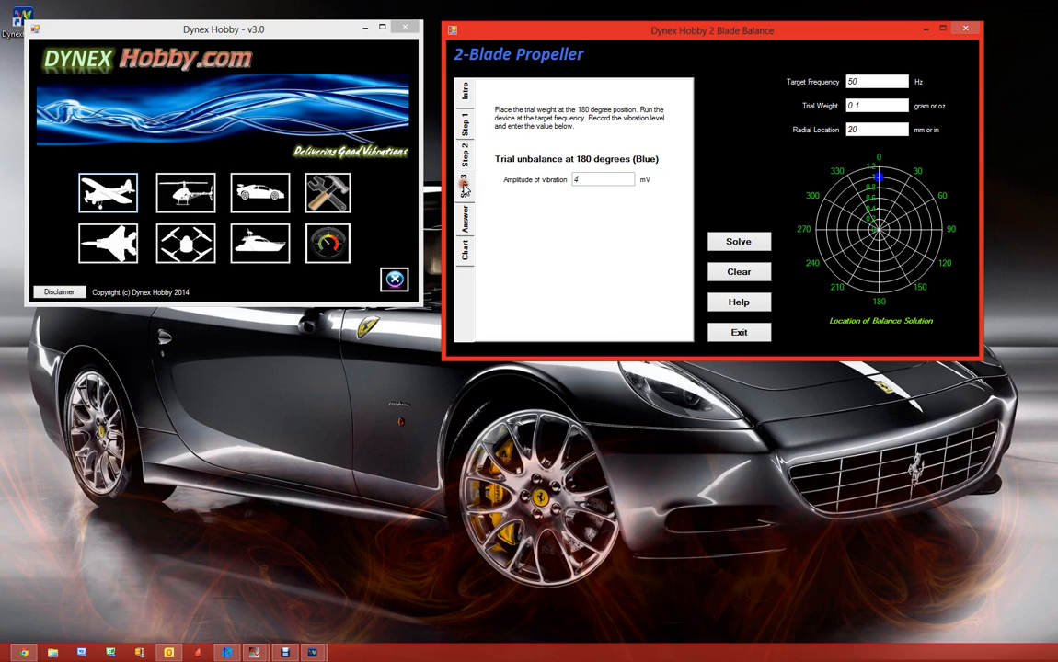
- Solve the 2-Blade balance and check its circle chart before closing the analysis
{"action": "left_click", "coordinate": [464, 219]}
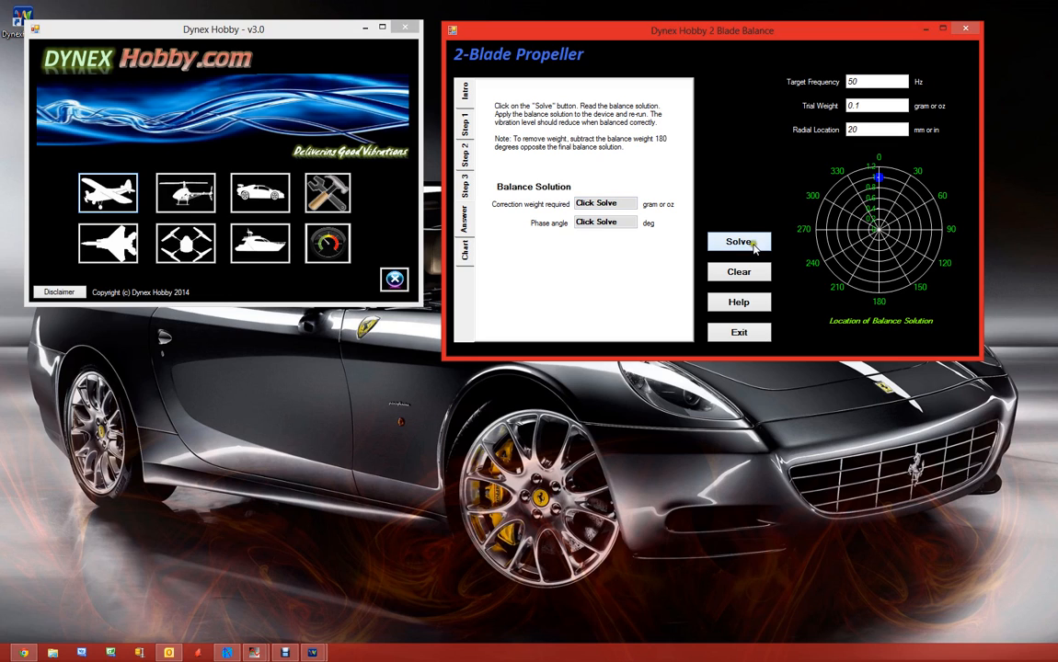
{"action": "left_click", "coordinate": [756, 242]}
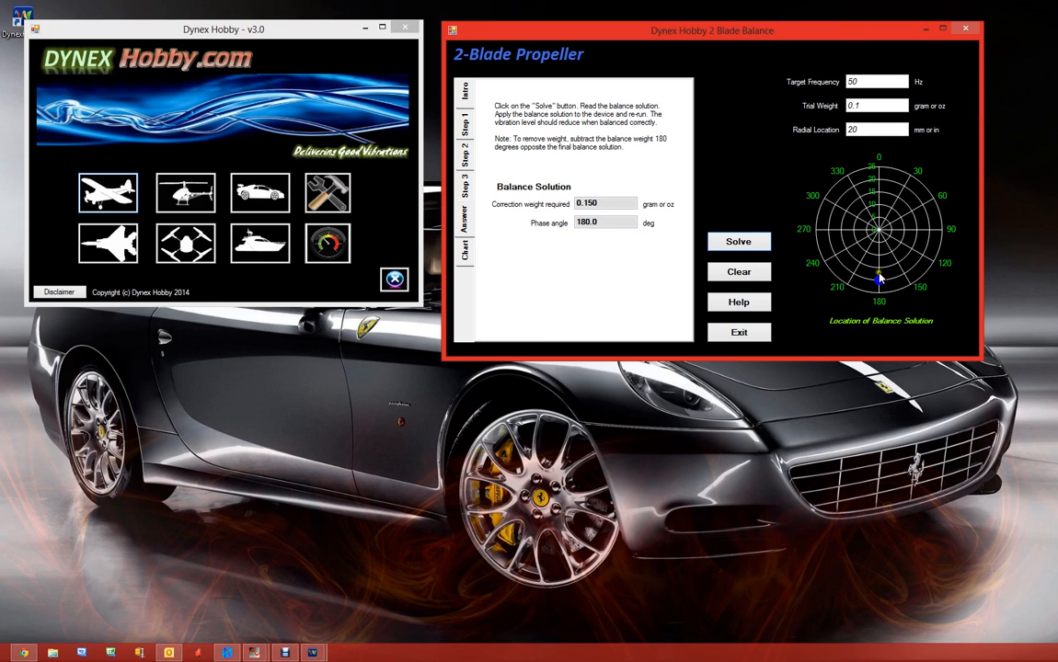
{"action": "left_click", "coordinate": [464, 250]}
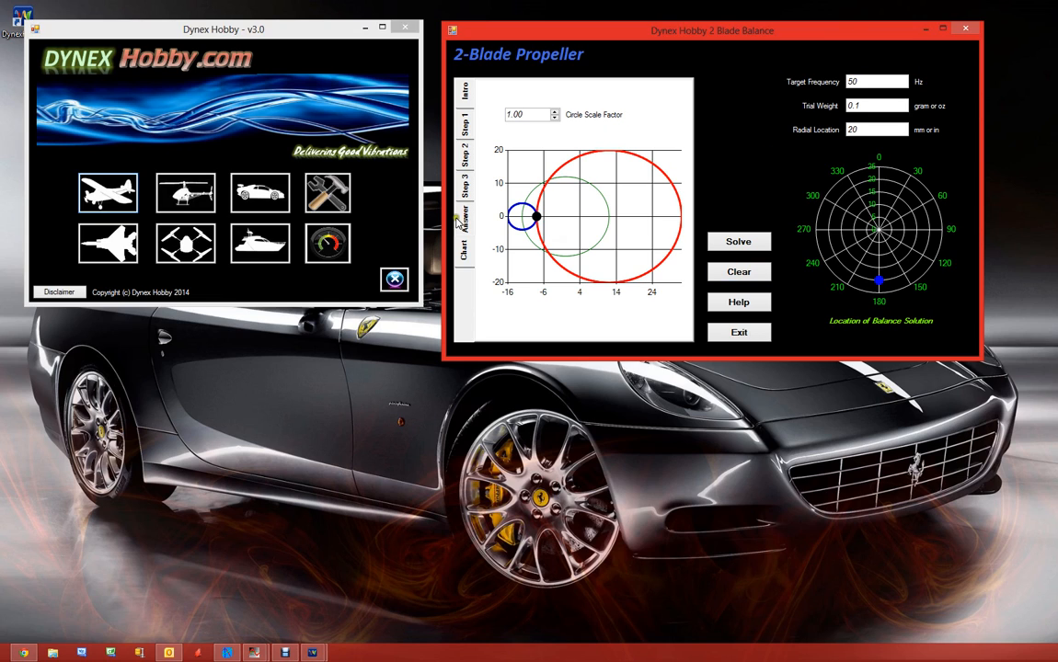
{"action": "left_click", "coordinate": [756, 335]}
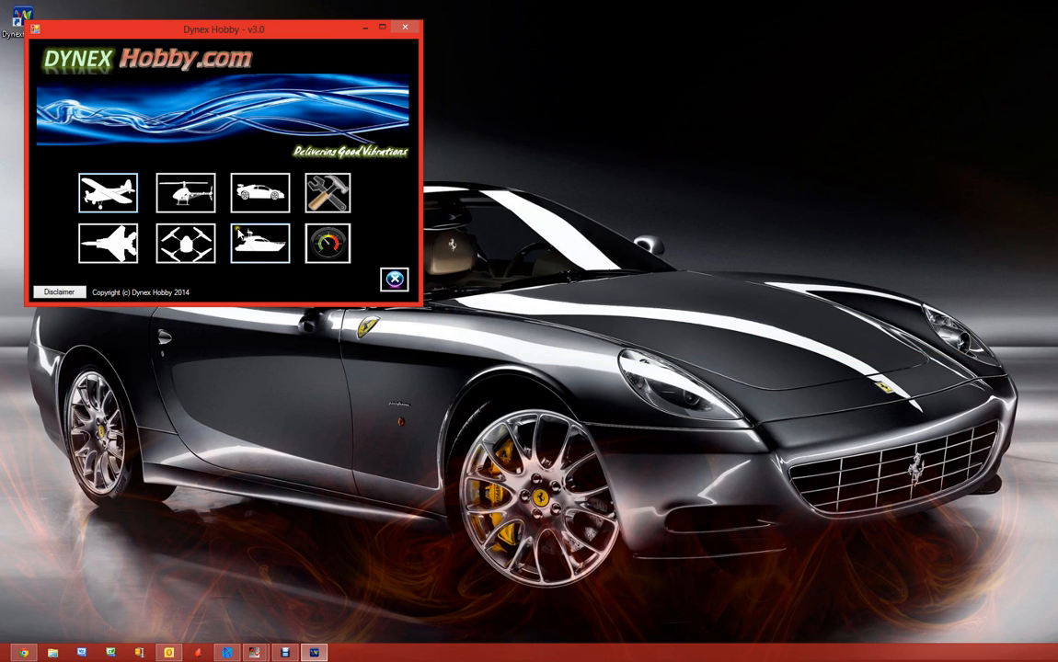
- Open the 4-Point balance for aircraft and place its window beside the main window
{"action": "left_click", "coordinate": [88, 177]}
{"action": "left_click", "coordinate": [215, 305]}
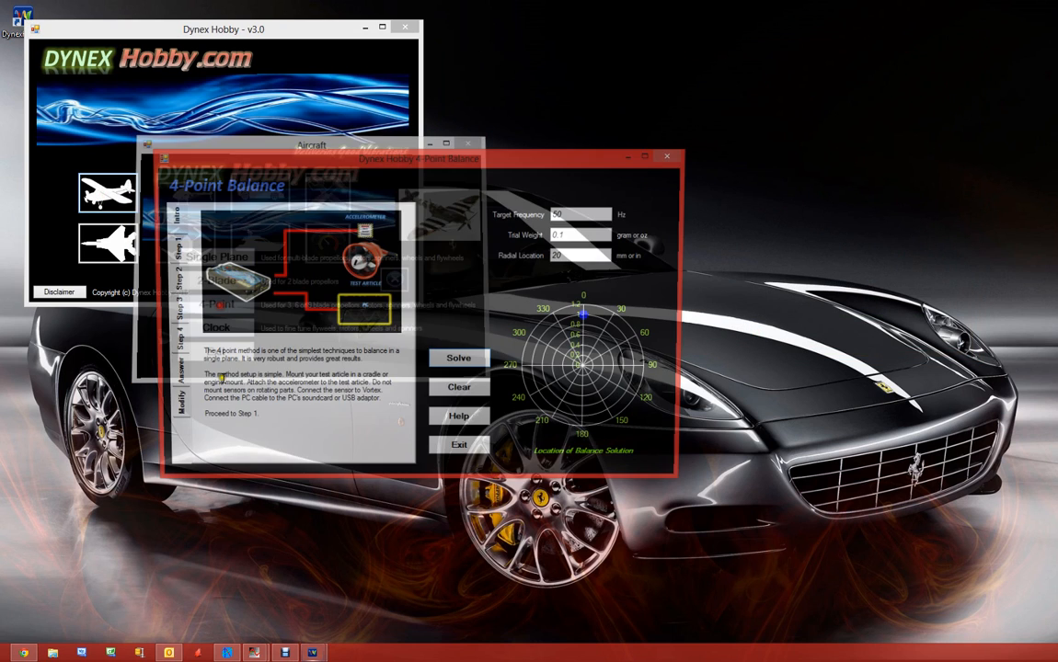
{"action": "left_click_drag", "start_coordinate": [418, 164], "coordinate": [722, 37]}
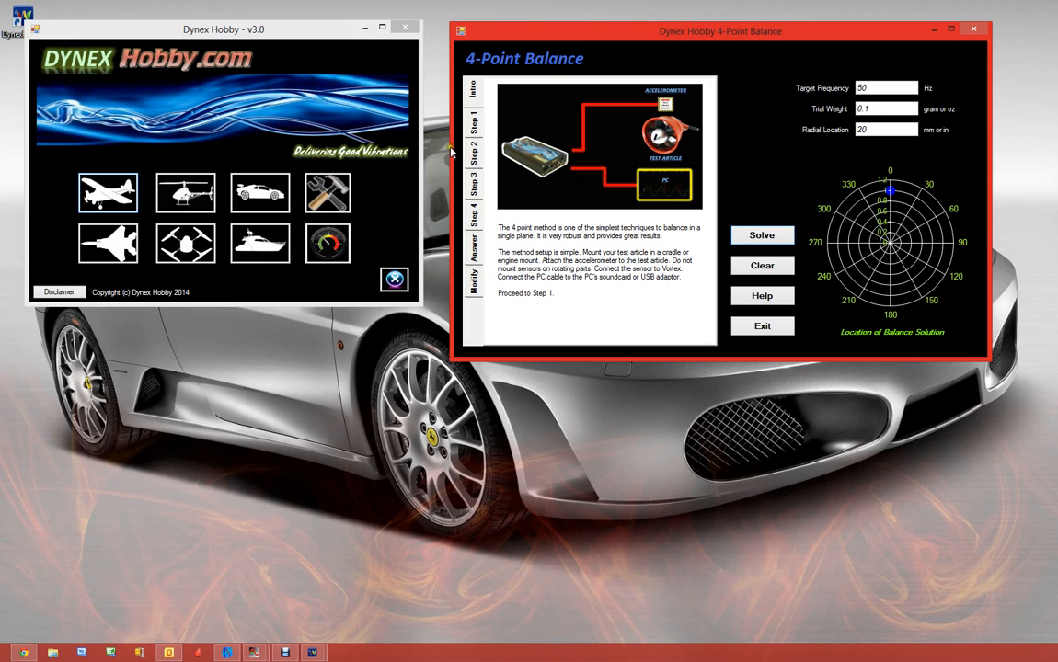
- Review the 4-Point vibration entries for the original run and the 0, 120 and 240 degree trials, ending at the balance solution page
{"action": "left_click", "coordinate": [473, 122]}
{"action": "left_click", "coordinate": [512, 215]}
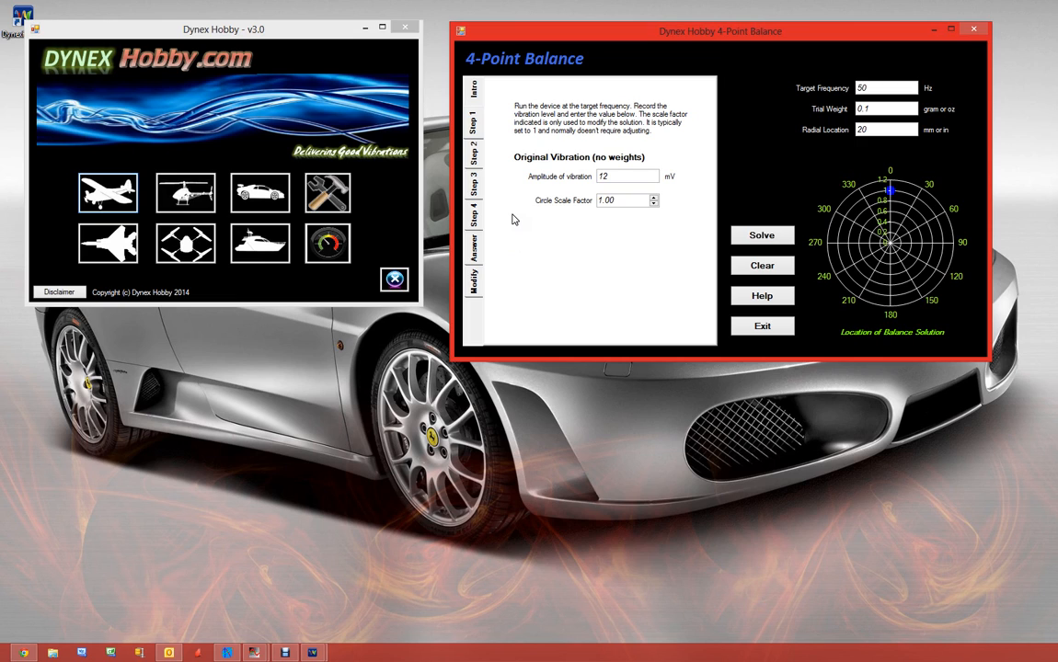
{"action": "double_click", "coordinate": [628, 176]}
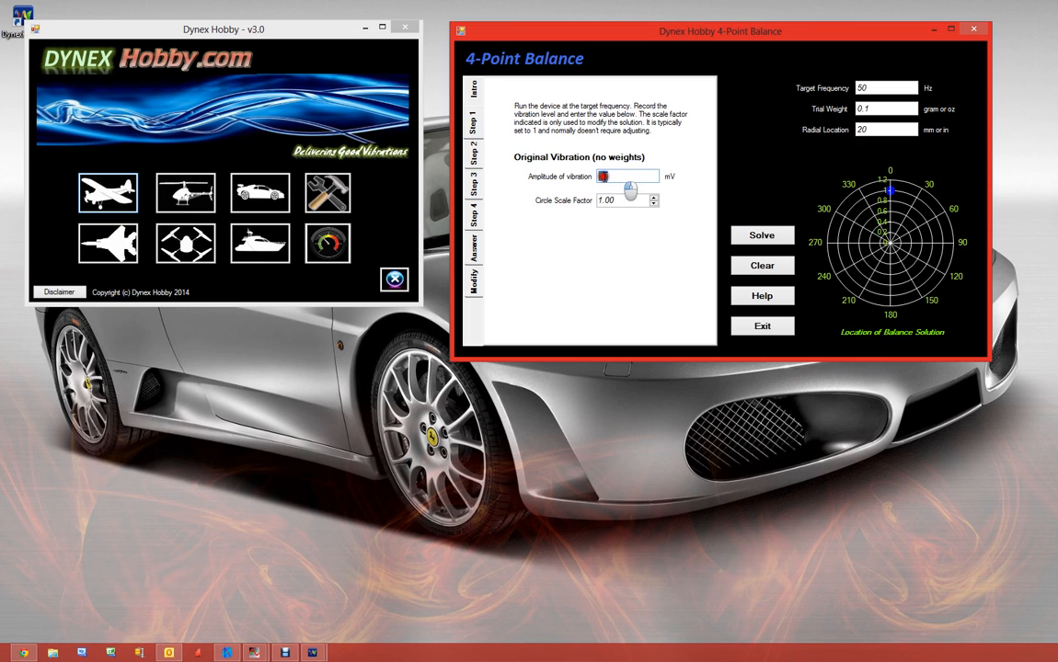
{"action": "left_click", "coordinate": [476, 152]}
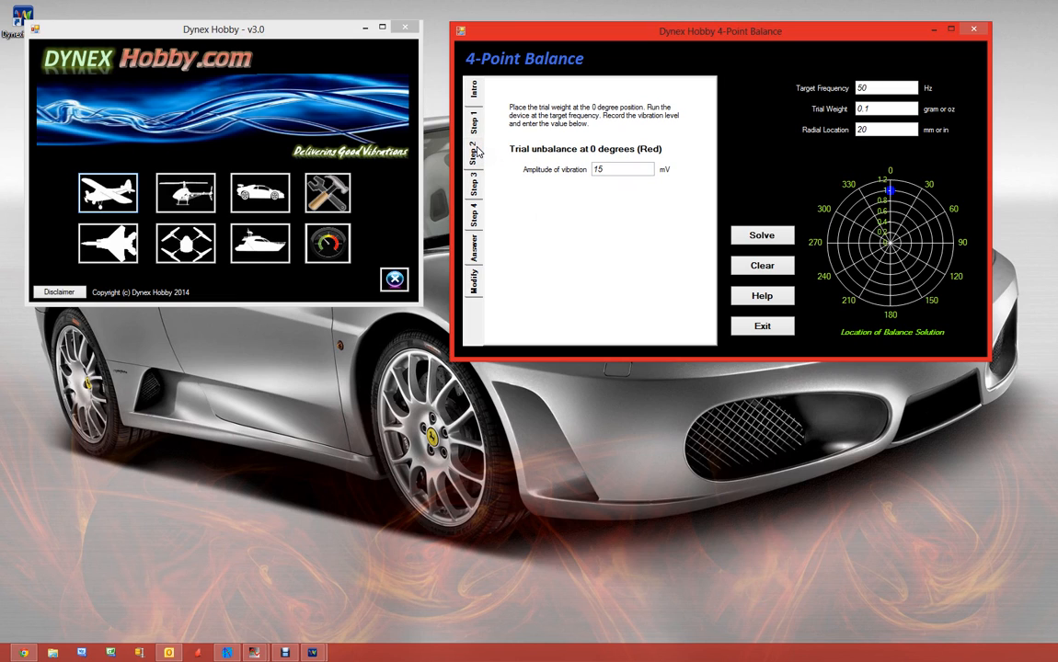
{"action": "left_click", "coordinate": [592, 162]}
{"action": "left_click_drag", "start_coordinate": [627, 170], "coordinate": [561, 162]}
{"action": "left_click", "coordinate": [474, 185]}
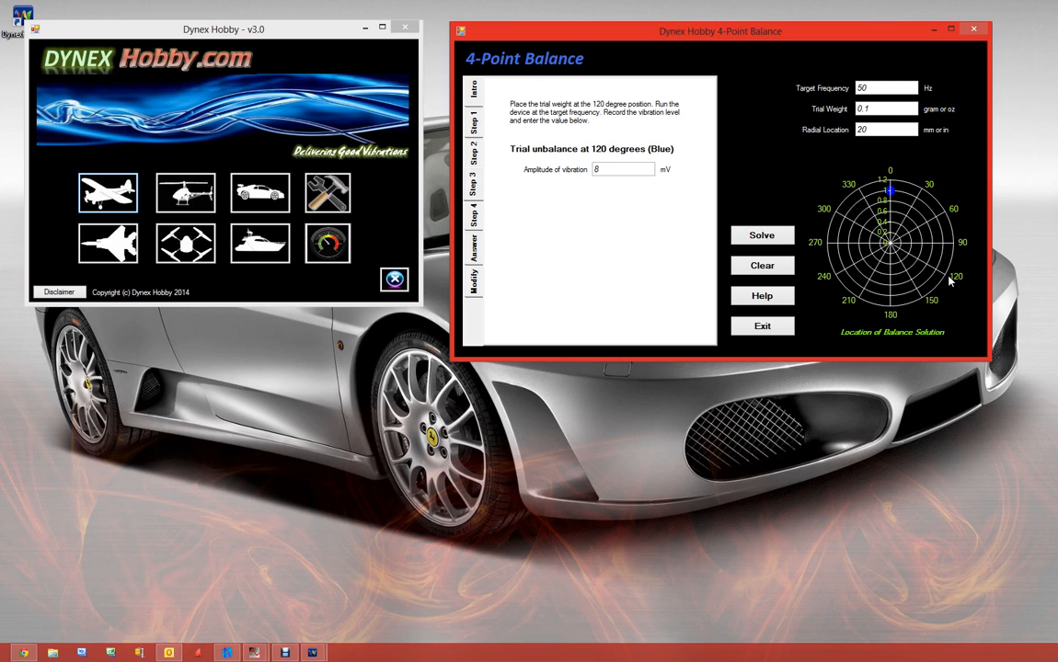
{"action": "left_click", "coordinate": [627, 171]}
{"action": "left_click", "coordinate": [474, 230]}
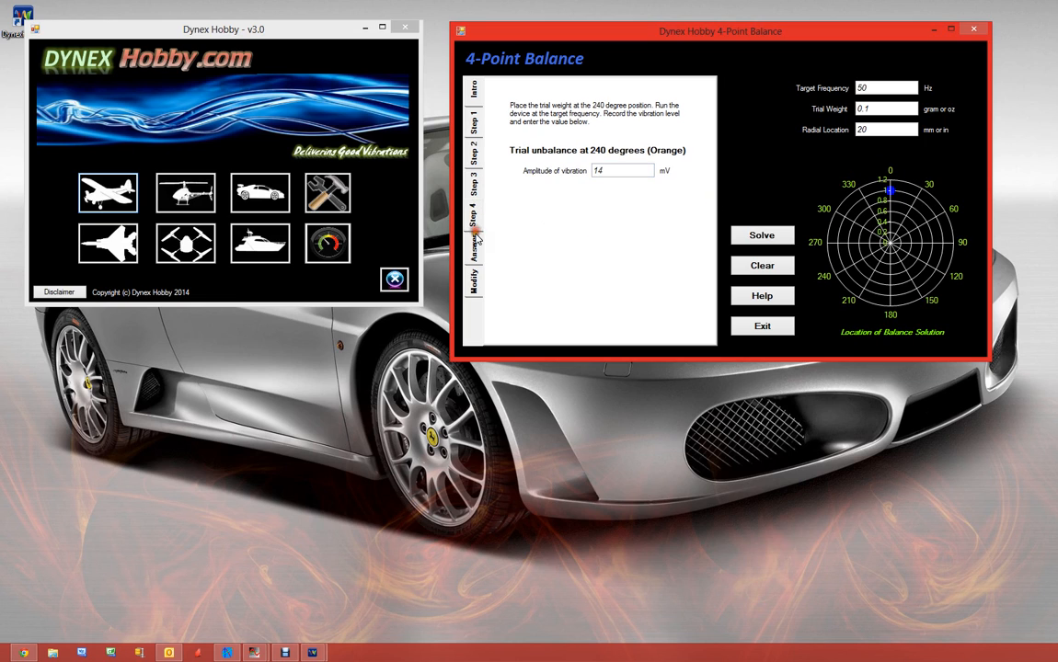
{"action": "left_click", "coordinate": [476, 241]}
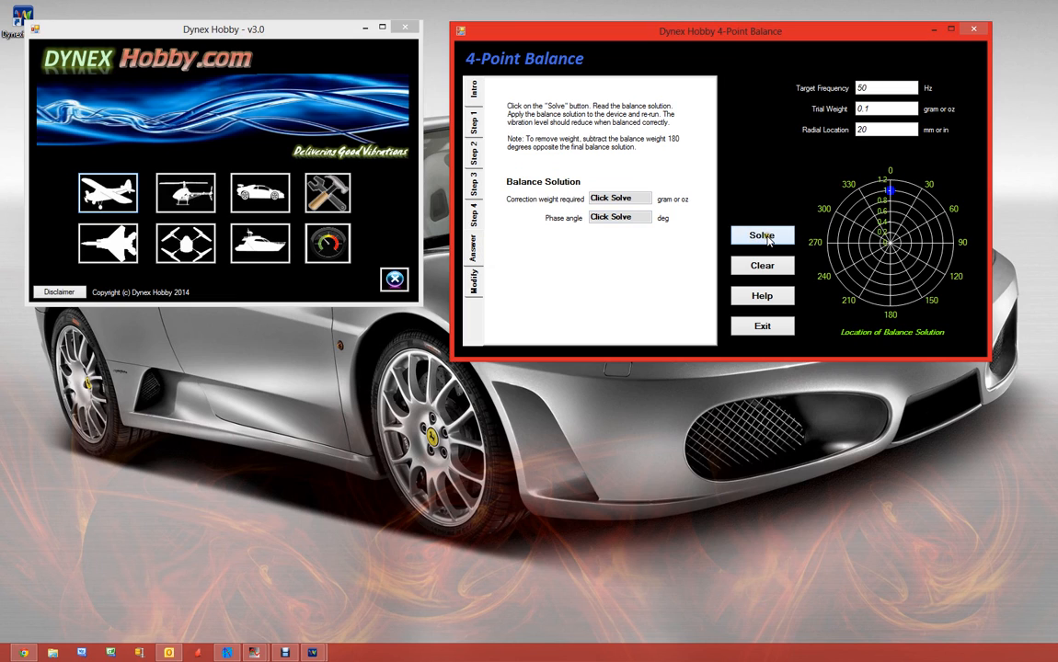
- Solve the 4-Point balance and check its vibration circle plot for modifying the solution before closing the analysis
{"action": "left_click", "coordinate": [769, 238]}
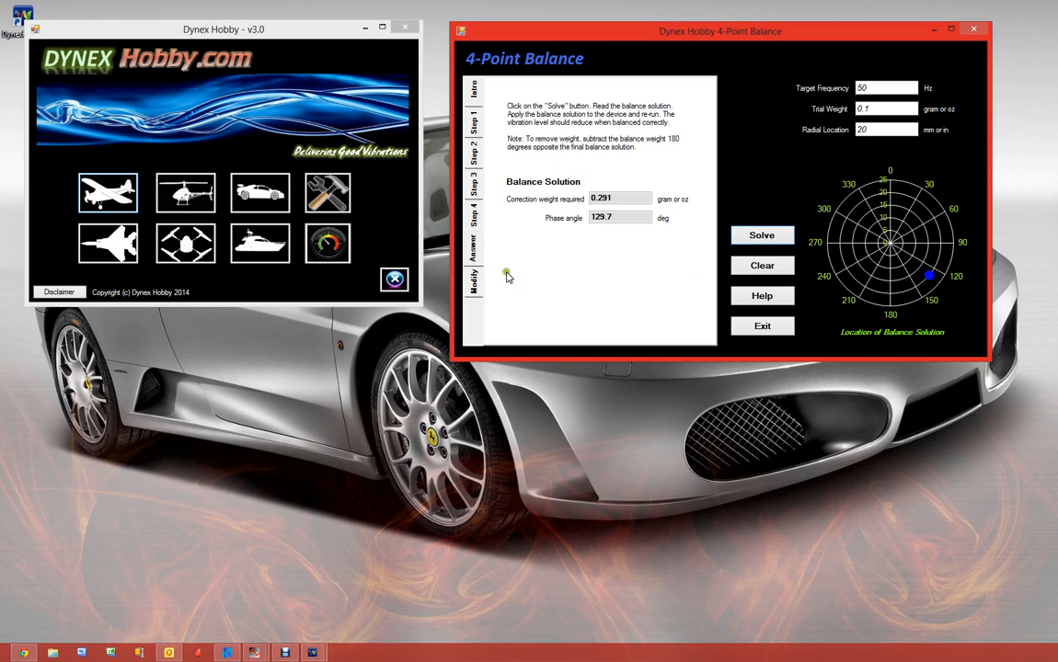
{"action": "left_click", "coordinate": [474, 281]}
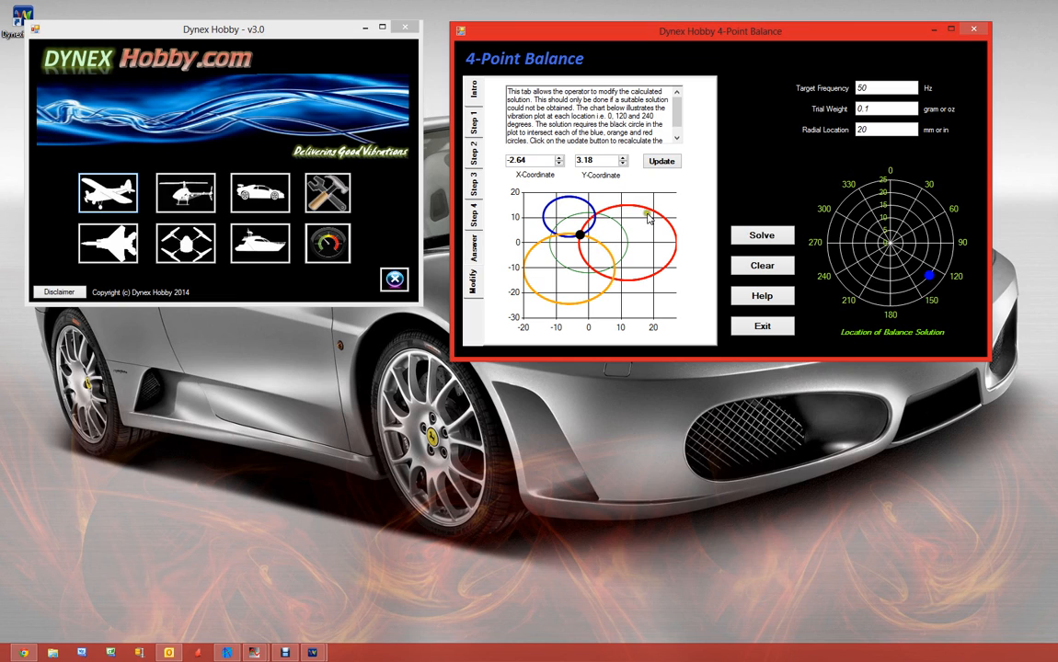
{"action": "left_click", "coordinate": [754, 326]}
- Open the Clock balance method for aircraft and place its window beside the main window
{"action": "left_click", "coordinate": [110, 195]}
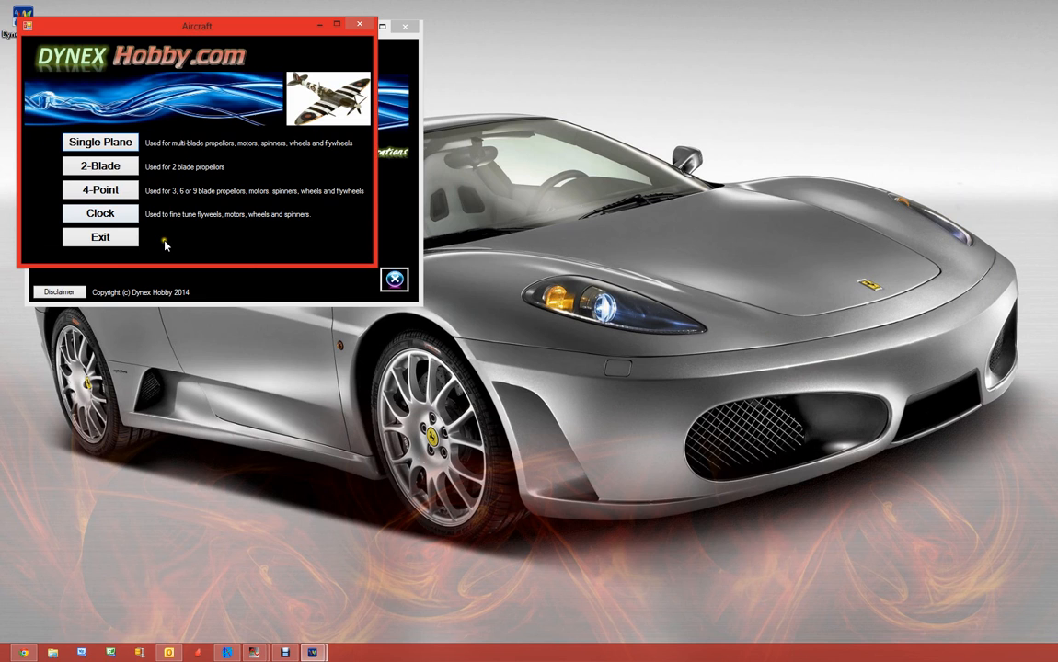
{"action": "left_click", "coordinate": [104, 212]}
{"action": "left_click_drag", "start_coordinate": [213, 30], "coordinate": [638, 33]}
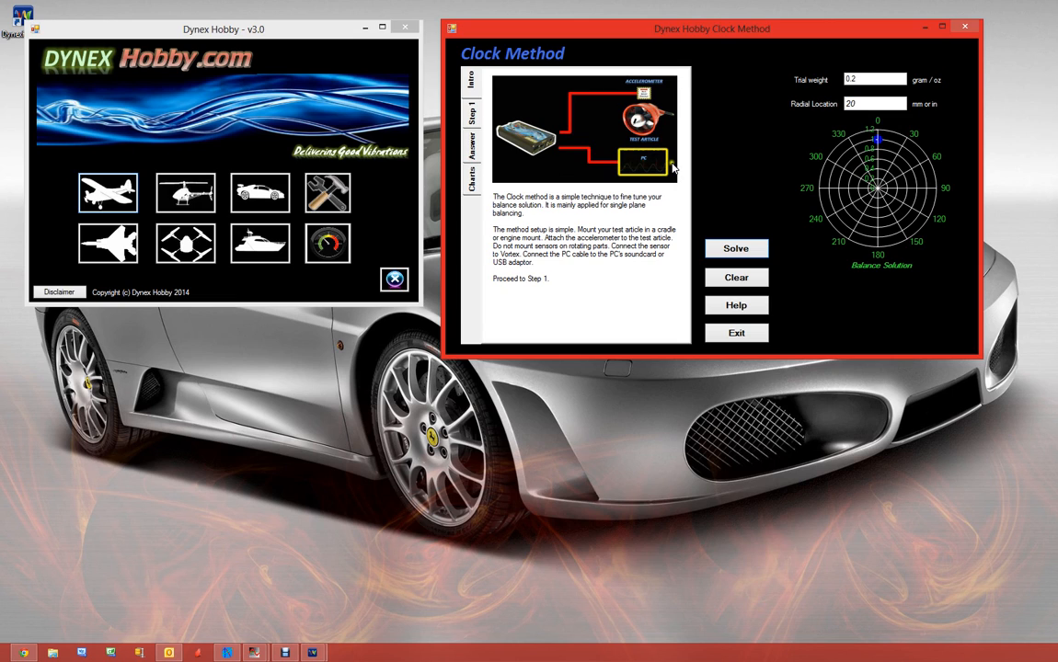
- Review the Clock method vibration entries for the positions from 0 to 315 degrees, ending at the balance solution page
{"action": "left_click", "coordinate": [478, 117]}
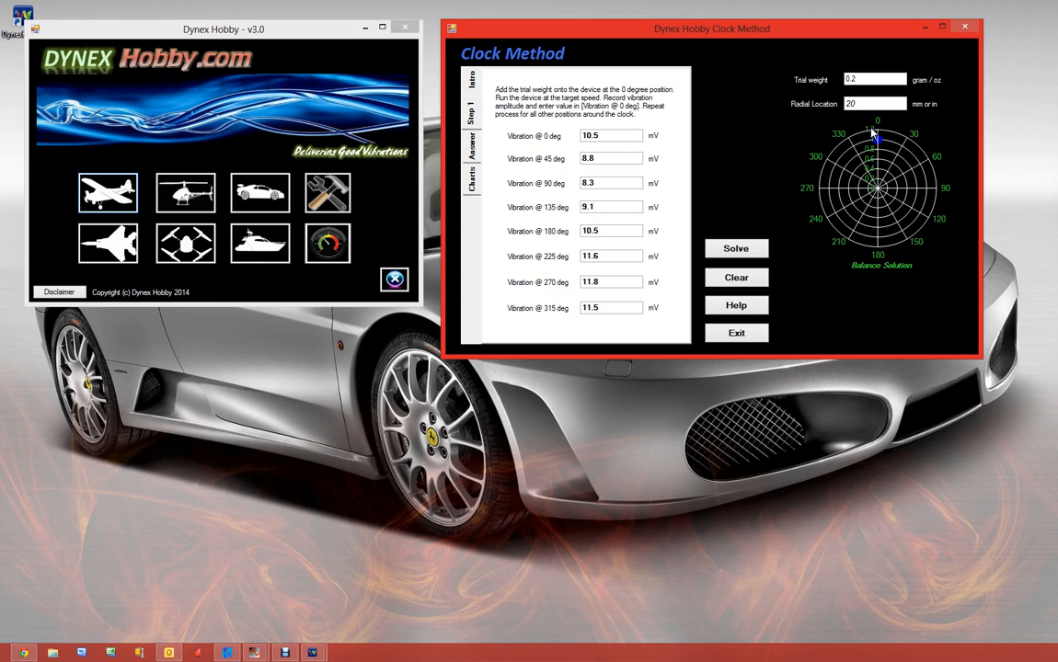
{"action": "left_click", "coordinate": [608, 136]}
{"action": "left_click_drag", "start_coordinate": [608, 136], "coordinate": [520, 135]}
{"action": "left_click", "coordinate": [609, 158]}
{"action": "left_click", "coordinate": [622, 285]}
{"action": "left_click", "coordinate": [472, 147]}
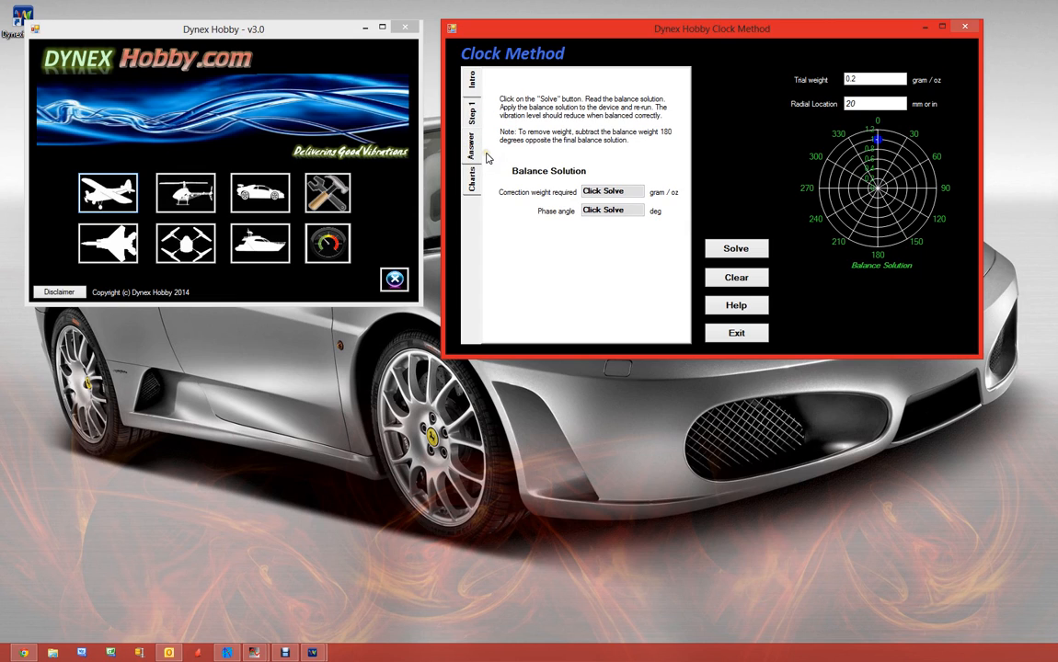
- Solve the Clock balance and check its vibration-around-the-clock charts before closing the analysis
{"action": "left_click", "coordinate": [740, 250]}
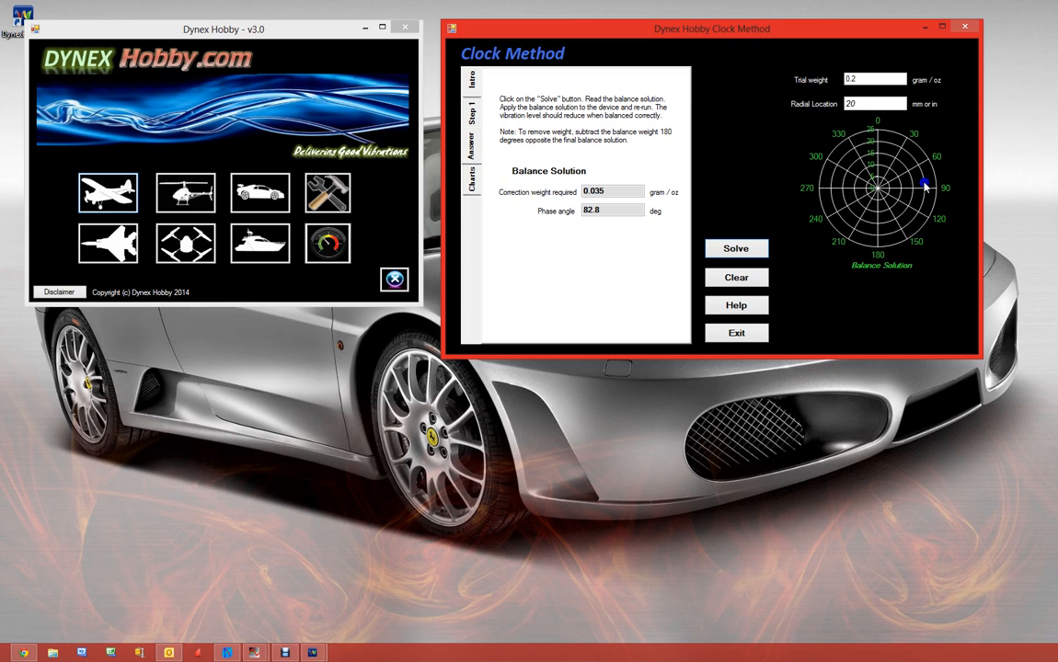
{"action": "left_click", "coordinate": [474, 181]}
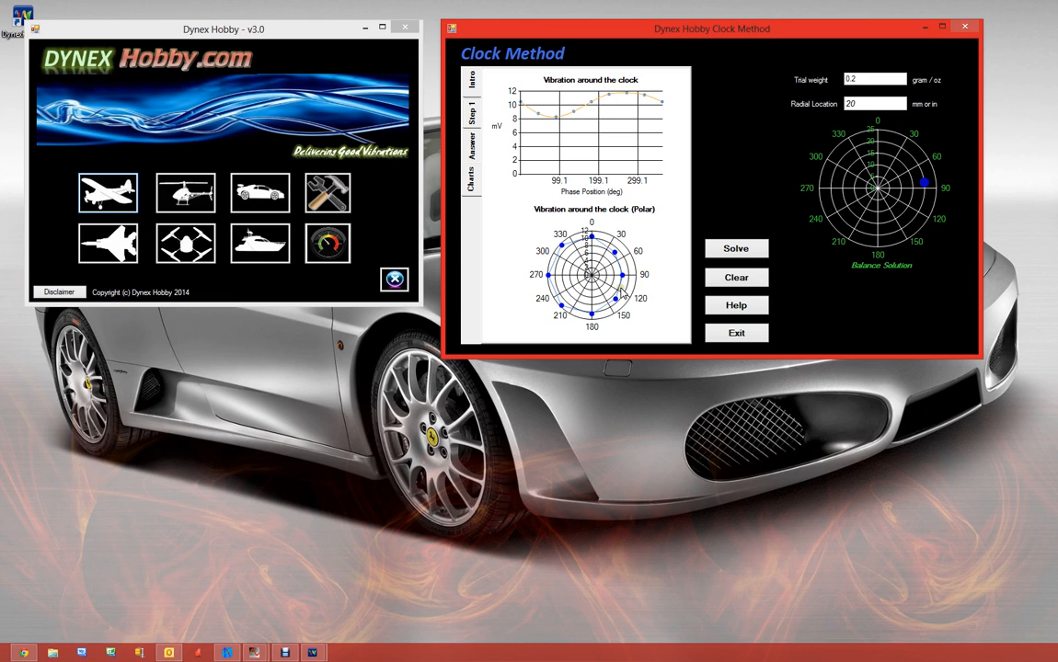
{"action": "left_click", "coordinate": [717, 337]}
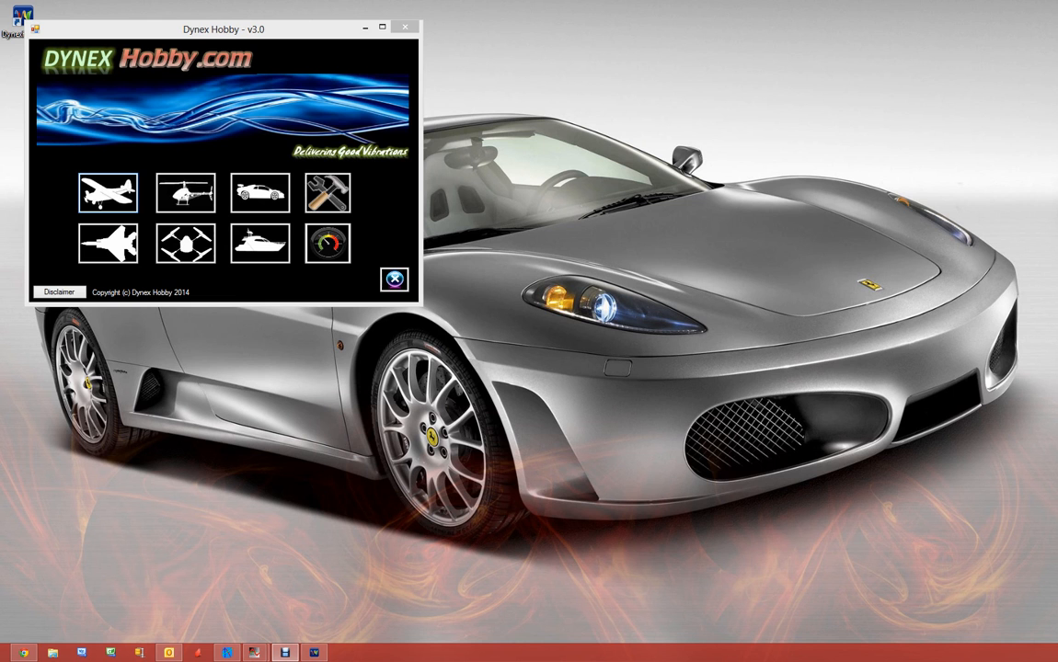
- Open the Trial Weight Estimator from the balancing tools and place its window beside the main window
{"action": "left_click", "coordinate": [315, 203]}
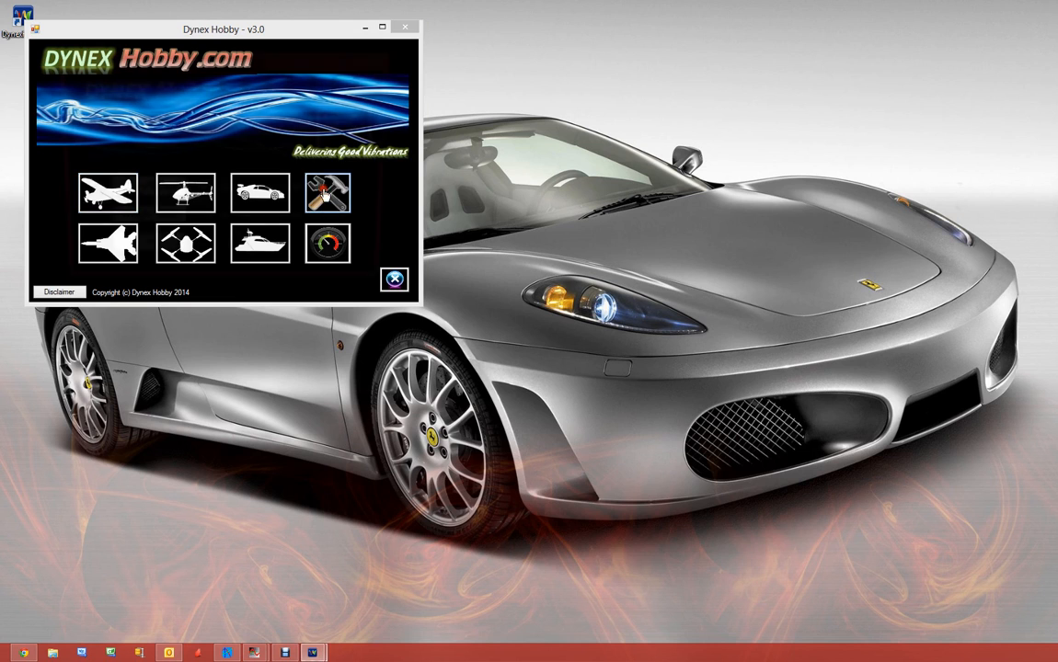
{"action": "left_click_drag", "start_coordinate": [224, 65], "coordinate": [207, 338]}
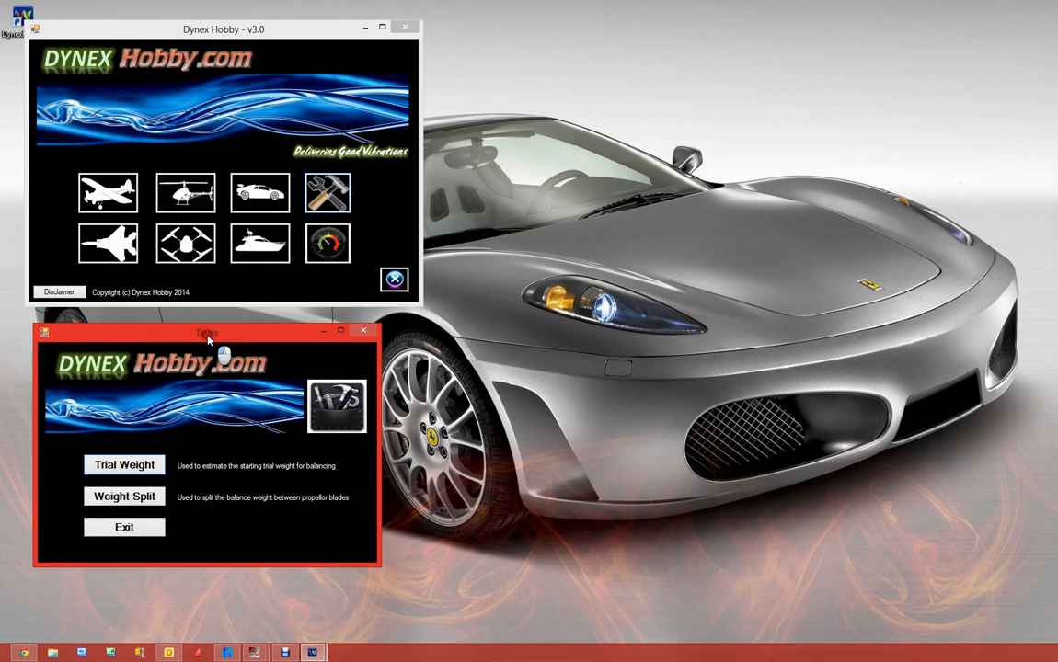
{"action": "left_click", "coordinate": [144, 468]}
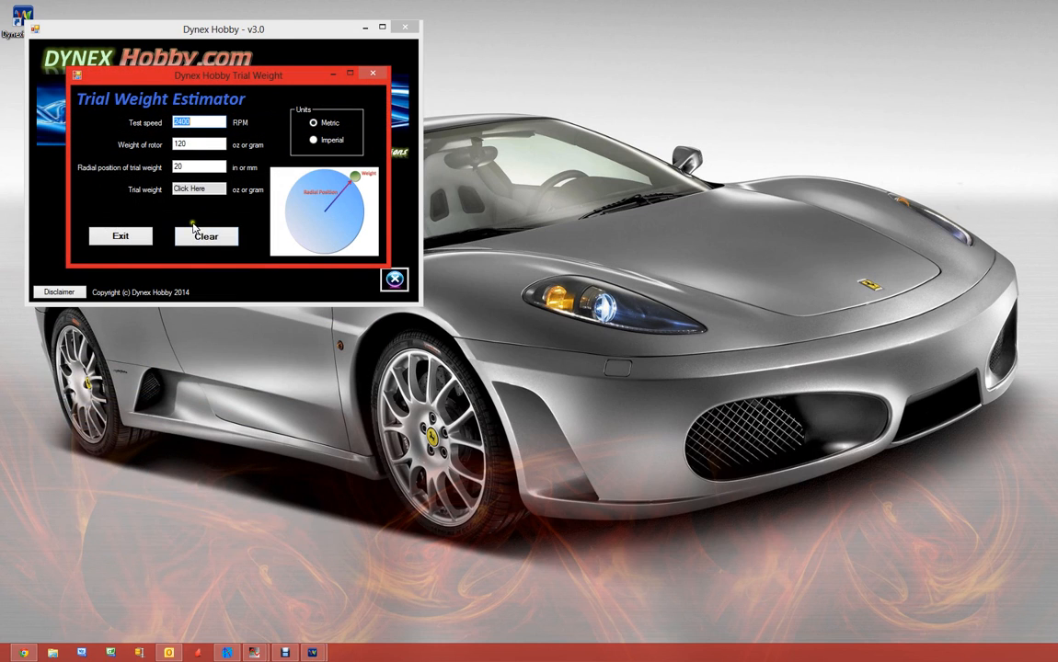
{"action": "left_click_drag", "start_coordinate": [207, 77], "coordinate": [588, 42]}
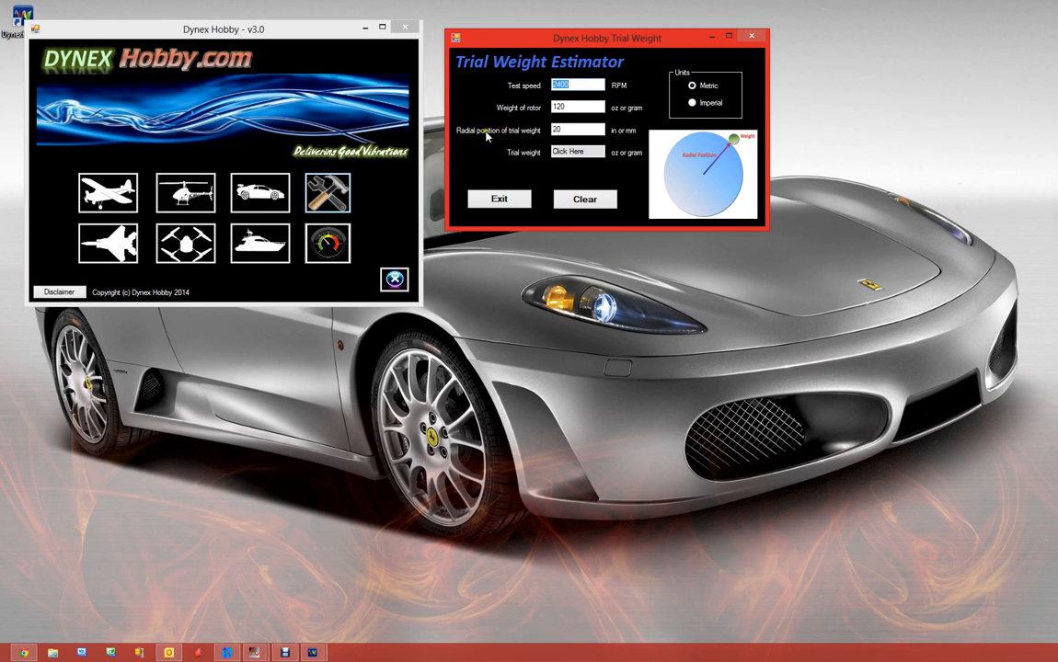
- Review the test speed, rotor weight and radial position, calculate the trial weight, and close the estimator
{"action": "left_click", "coordinate": [578, 84]}
{"action": "left_click", "coordinate": [572, 106]}
{"action": "left_click", "coordinate": [576, 130]}
{"action": "left_click", "coordinate": [578, 152]}
{"action": "left_click", "coordinate": [578, 153]}
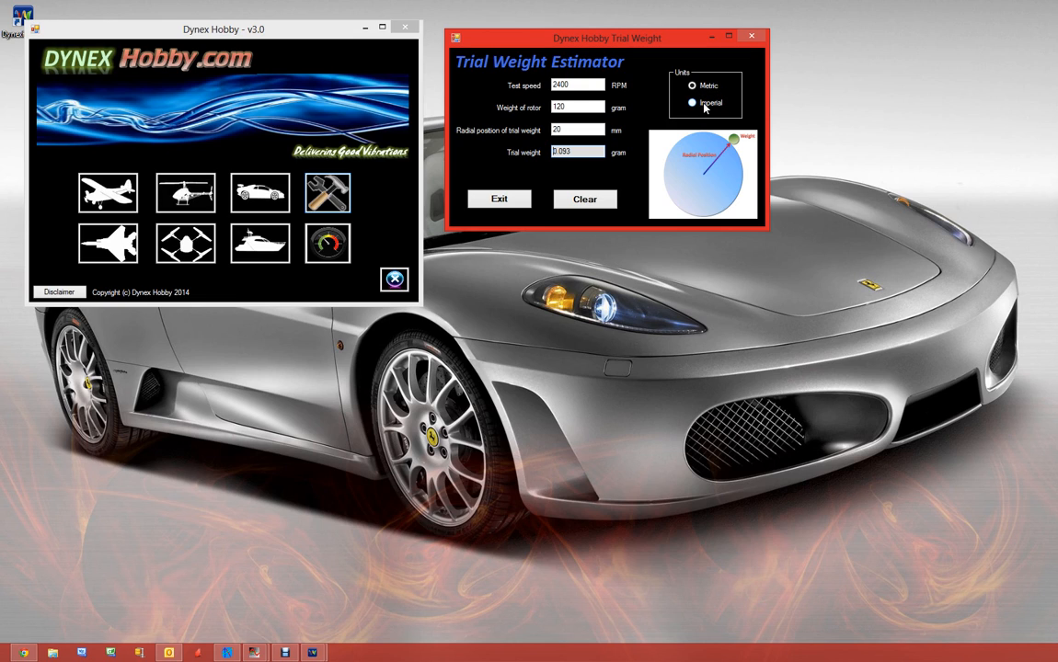
{"action": "left_click", "coordinate": [473, 196]}
- Open the Weight Split tool from the balancing tools and place its window beside the main window
{"action": "left_click", "coordinate": [327, 198]}
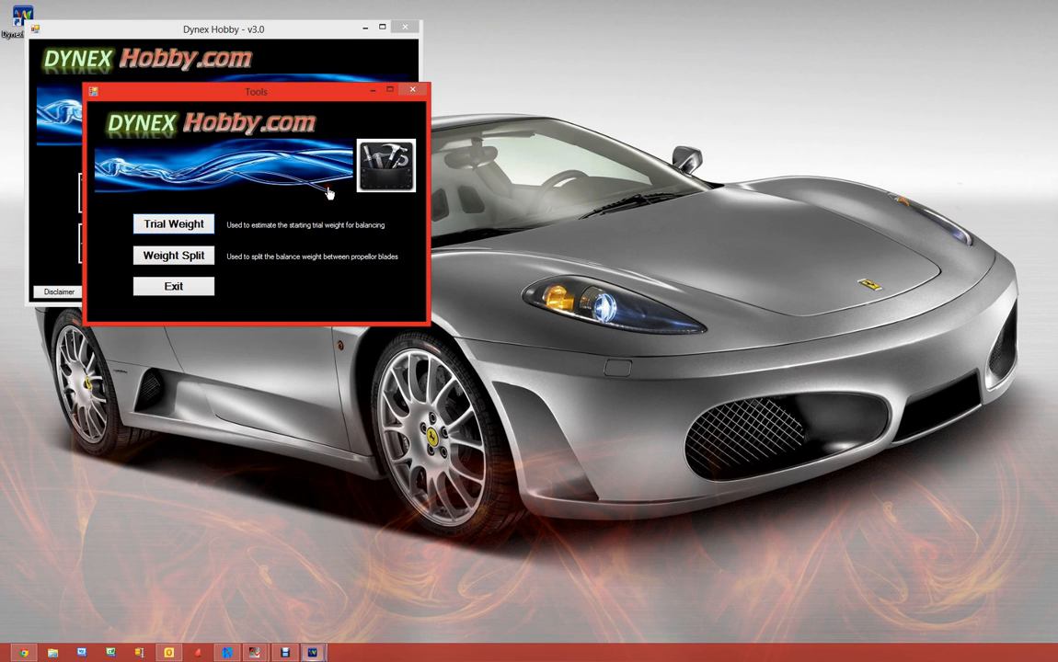
{"action": "left_click_drag", "start_coordinate": [272, 92], "coordinate": [642, 37]}
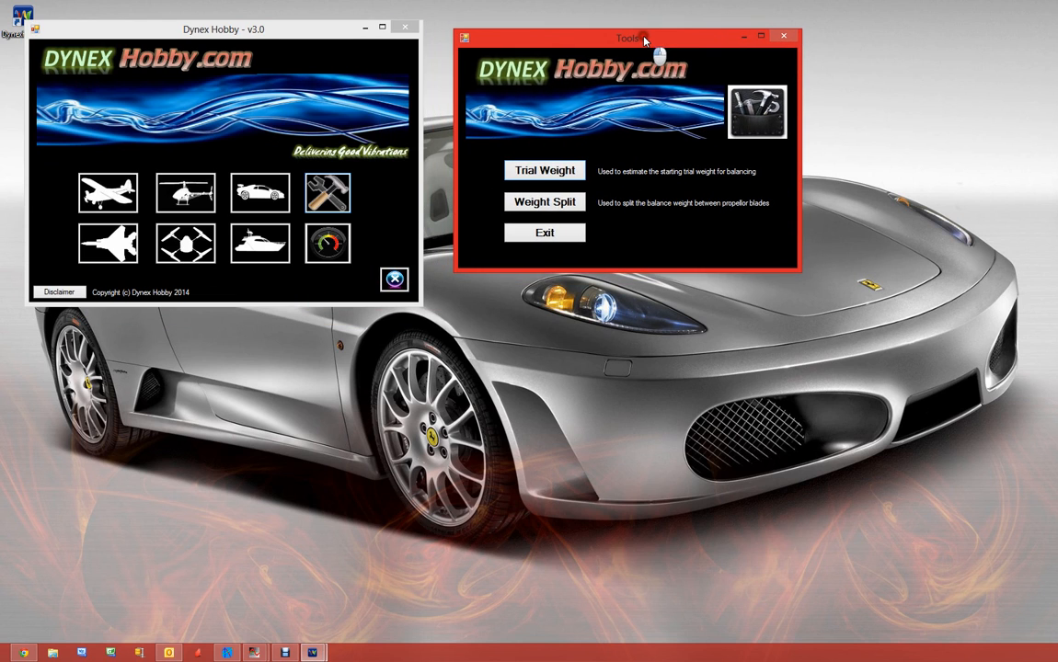
{"action": "left_click", "coordinate": [545, 202]}
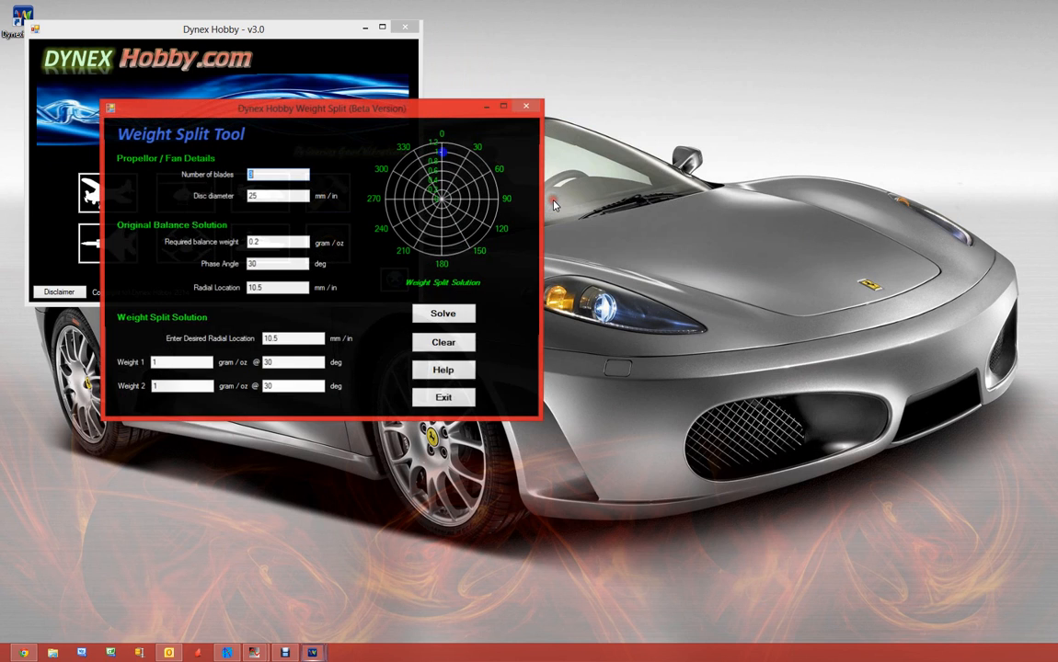
{"action": "left_click_drag", "start_coordinate": [381, 114], "coordinate": [737, 35]}
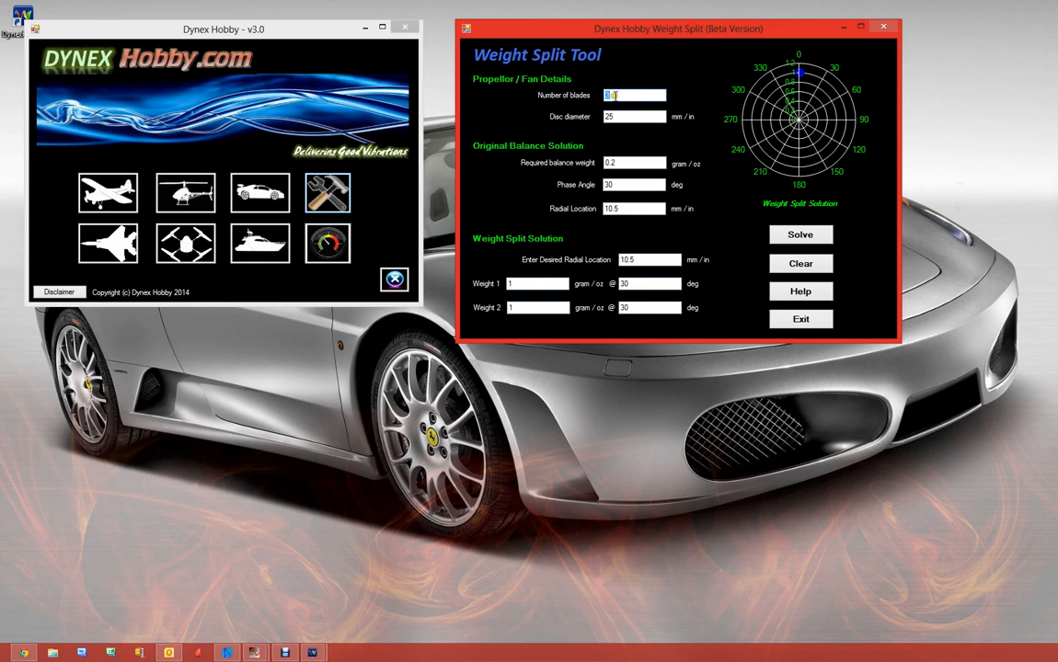
- Review the propeller details and original balance solution entries, and solve the weight split for the three-blade propeller
{"action": "left_click", "coordinate": [623, 96]}
{"action": "left_click", "coordinate": [623, 117]}
{"action": "left_click", "coordinate": [624, 183]}
{"action": "left_click", "coordinate": [626, 163]}
{"action": "left_click", "coordinate": [649, 210]}
{"action": "left_click", "coordinate": [801, 236]}
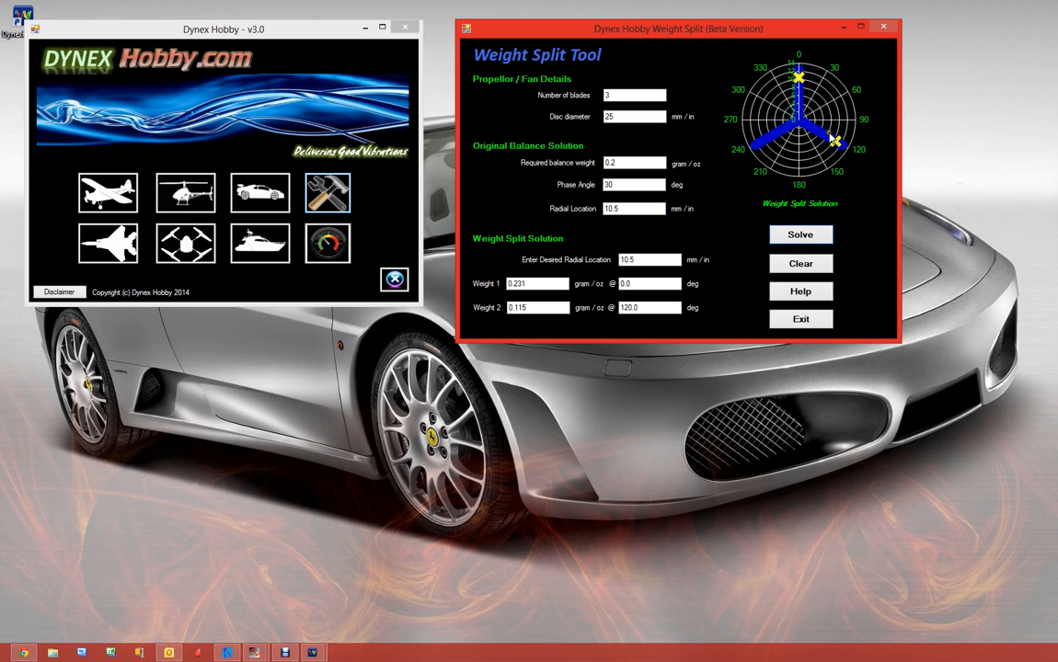
- Set the number of blades to 5 and solve the weight split again
{"action": "double_click", "coordinate": [616, 96]}
{"action": "type", "text": "5"}
{"action": "left_click", "coordinate": [802, 233]}
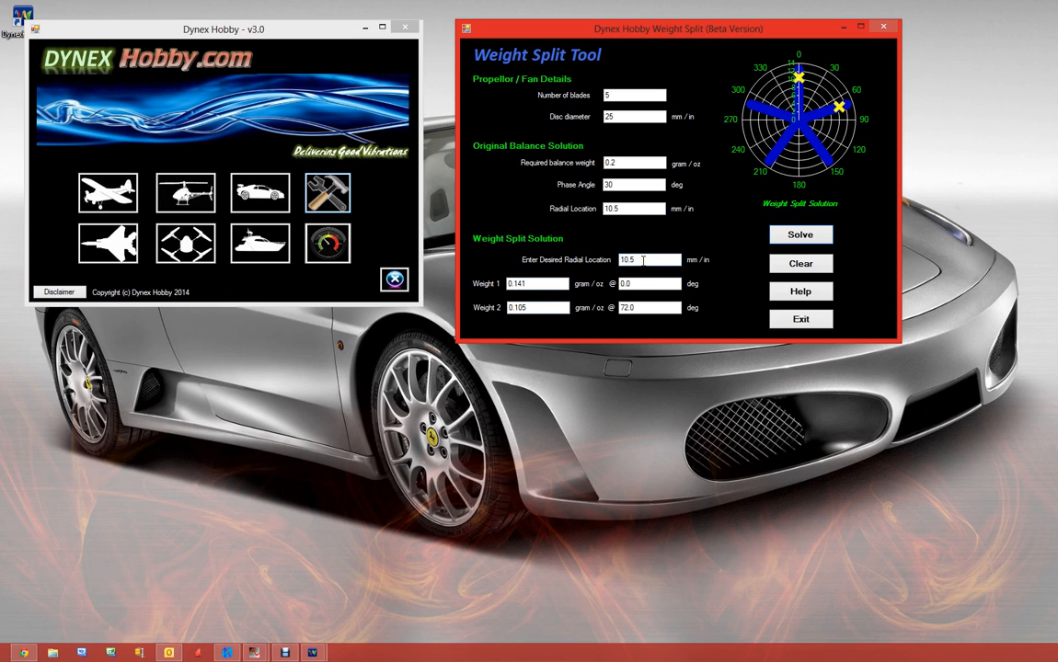
- Set the desired radial location to 5, solve the weight split again, and close the tool
{"action": "left_click_drag", "start_coordinate": [644, 261], "coordinate": [607, 260]}
{"action": "left_click", "coordinate": [793, 235]}
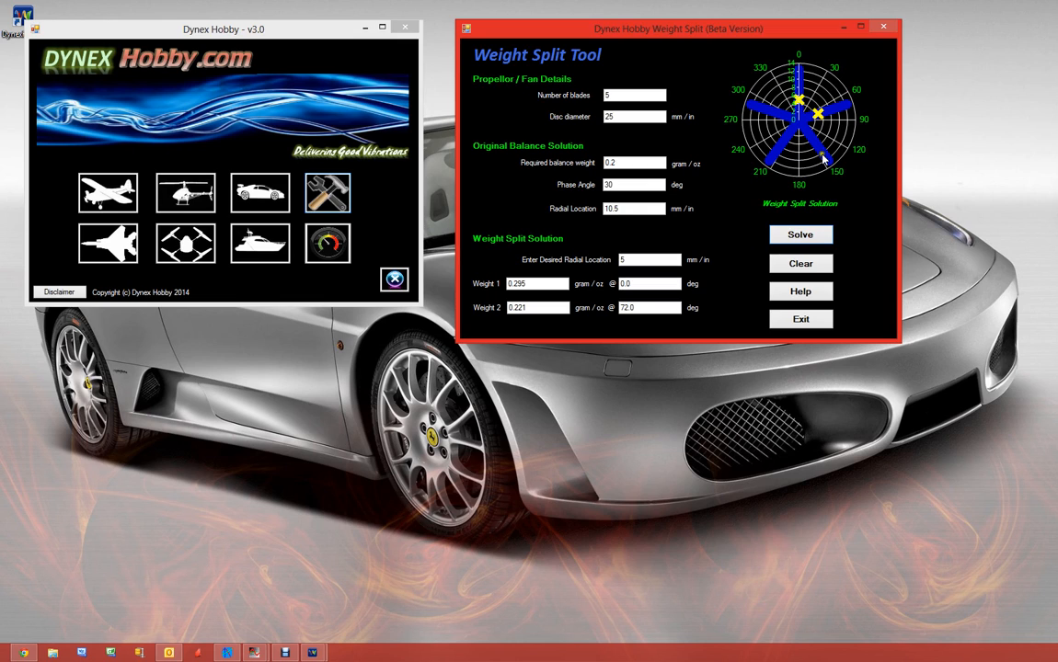
{"action": "left_click", "coordinate": [800, 318]}
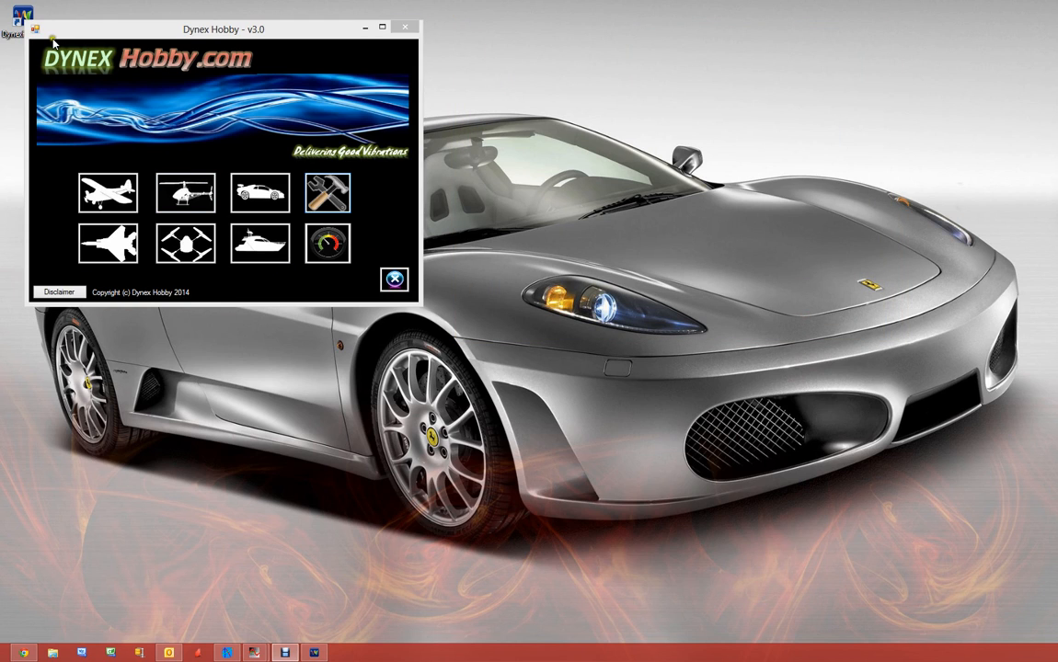
- Open the Advanced Vibration Meter from the measurement tools and place its window beside the main window
{"action": "left_click", "coordinate": [329, 246]}
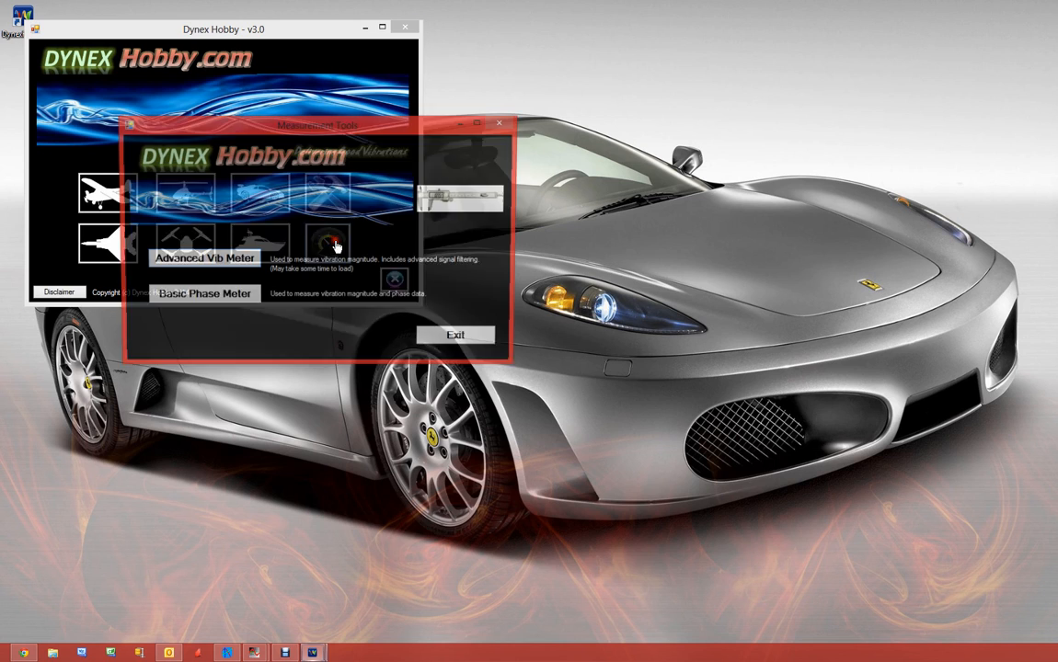
{"action": "left_click_drag", "start_coordinate": [327, 125], "coordinate": [657, 34]}
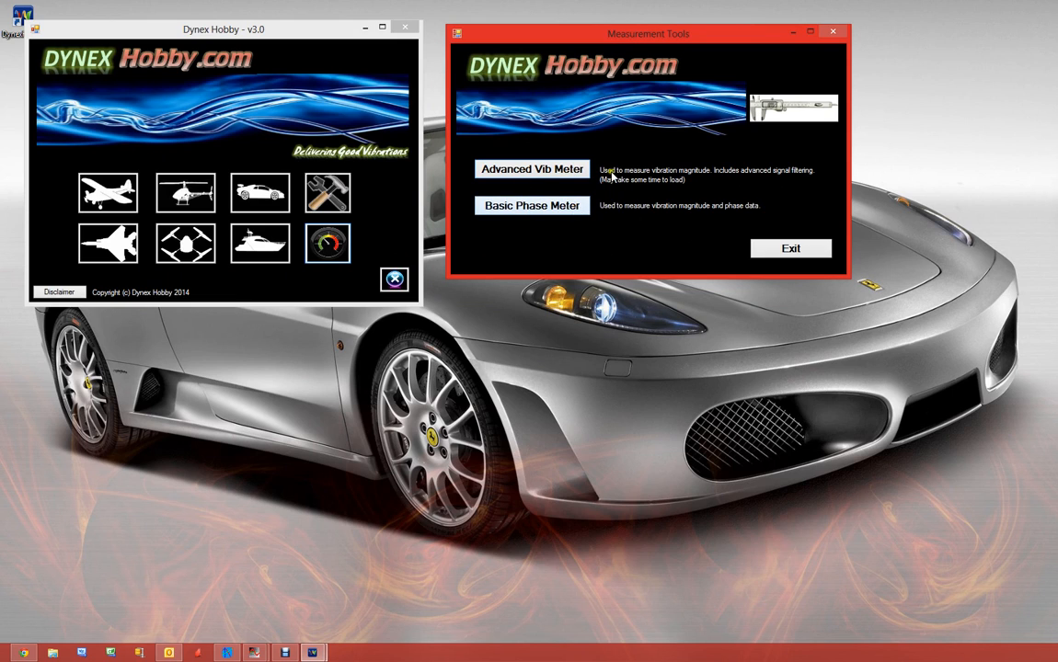
{"action": "left_click", "coordinate": [556, 175]}
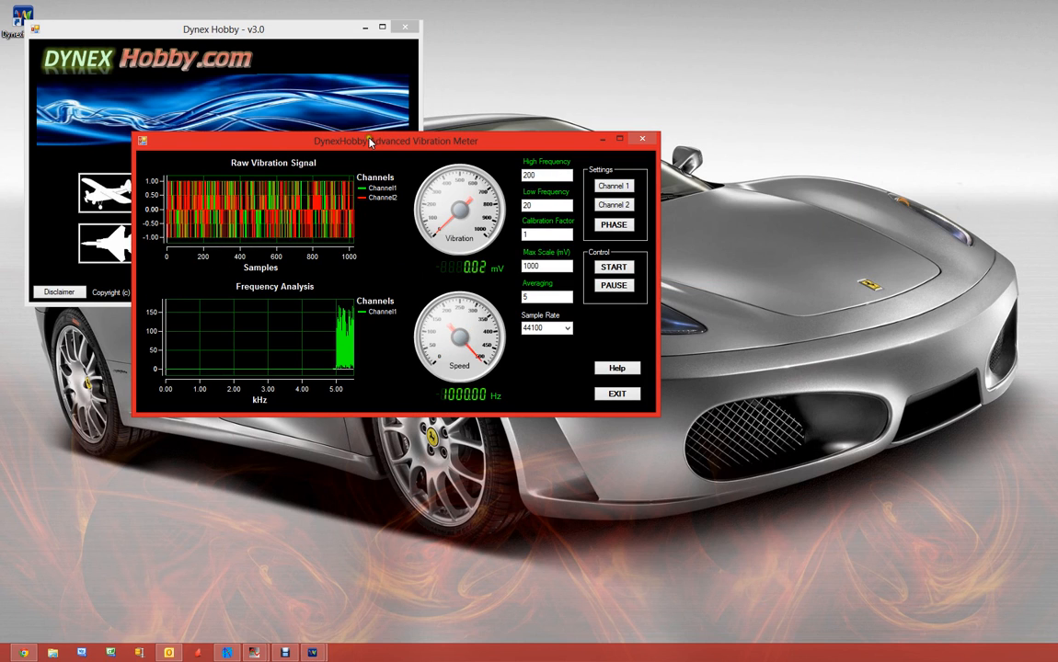
{"action": "left_click_drag", "start_coordinate": [362, 144], "coordinate": [667, 32]}
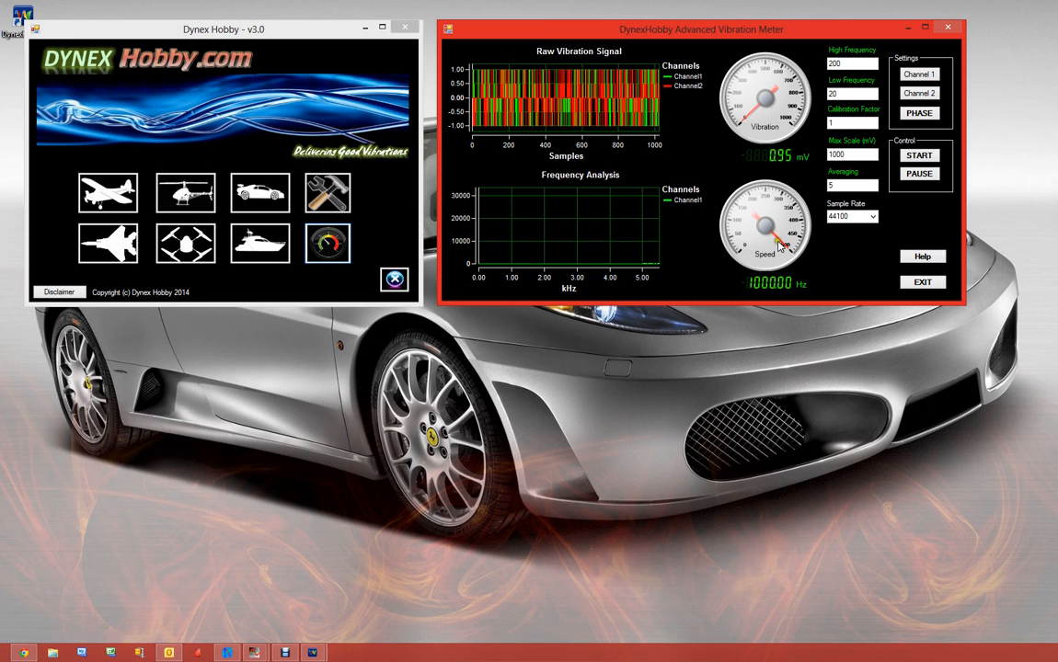
- Set the vibration meter's high frequency to 2000 and its calibration factor to .1
{"action": "mouse_move", "coordinate": [643, 104]}
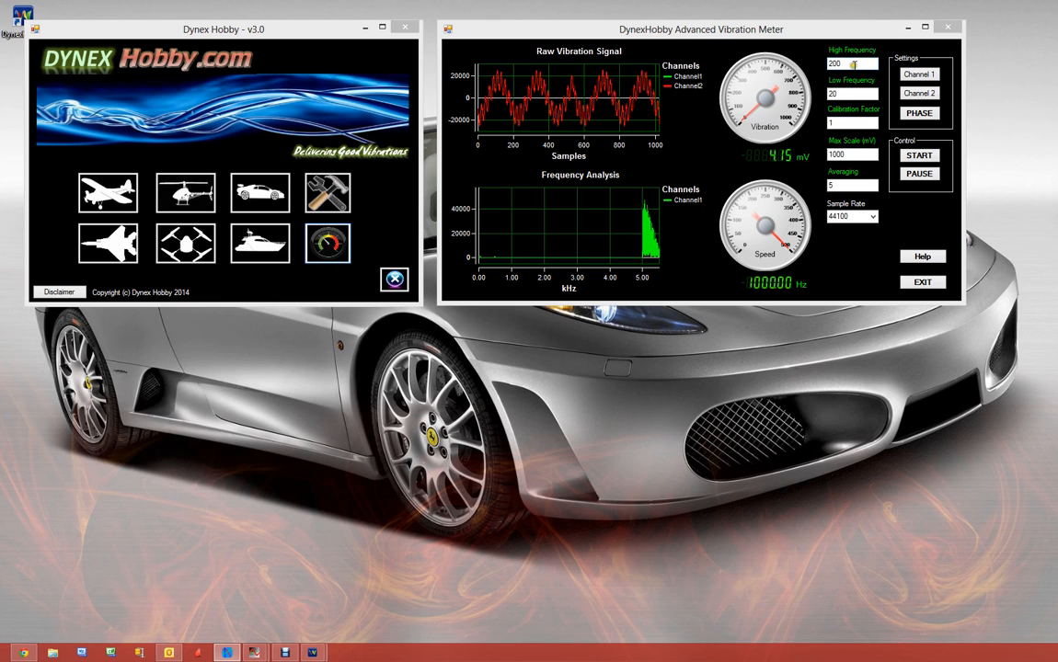
{"action": "double_click", "coordinate": [845, 63]}
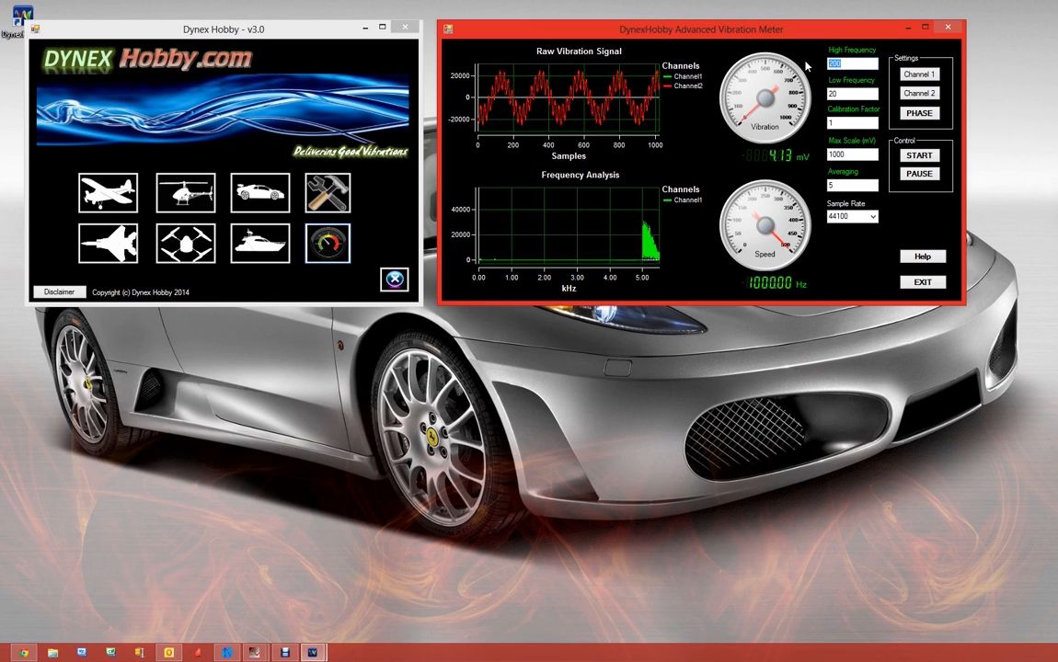
{"action": "type", "text": "2000"}
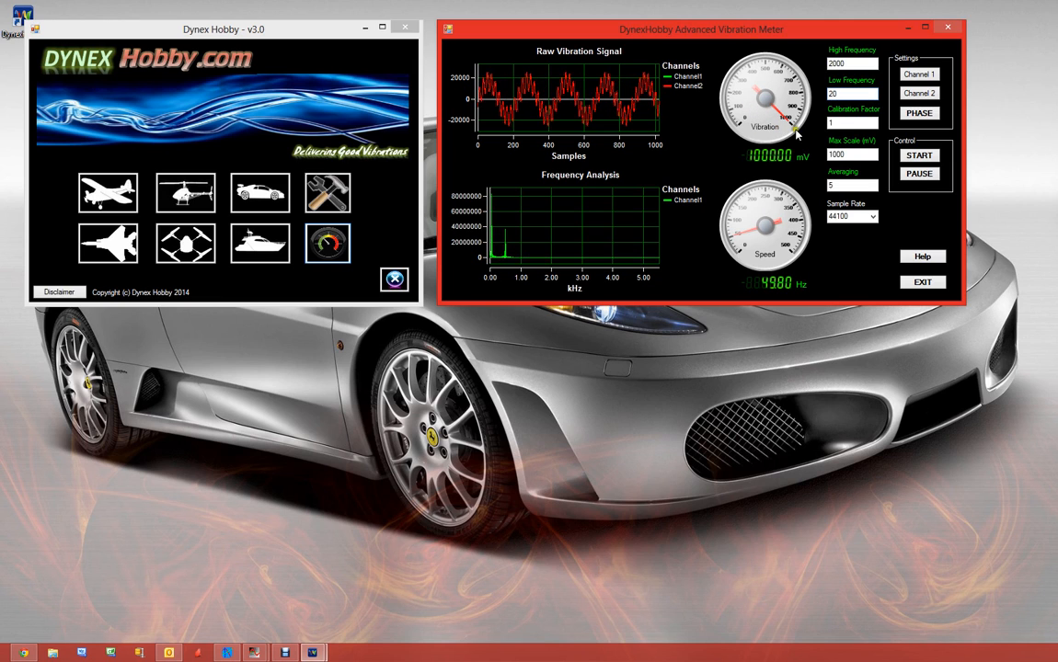
{"action": "left_click", "coordinate": [829, 122]}
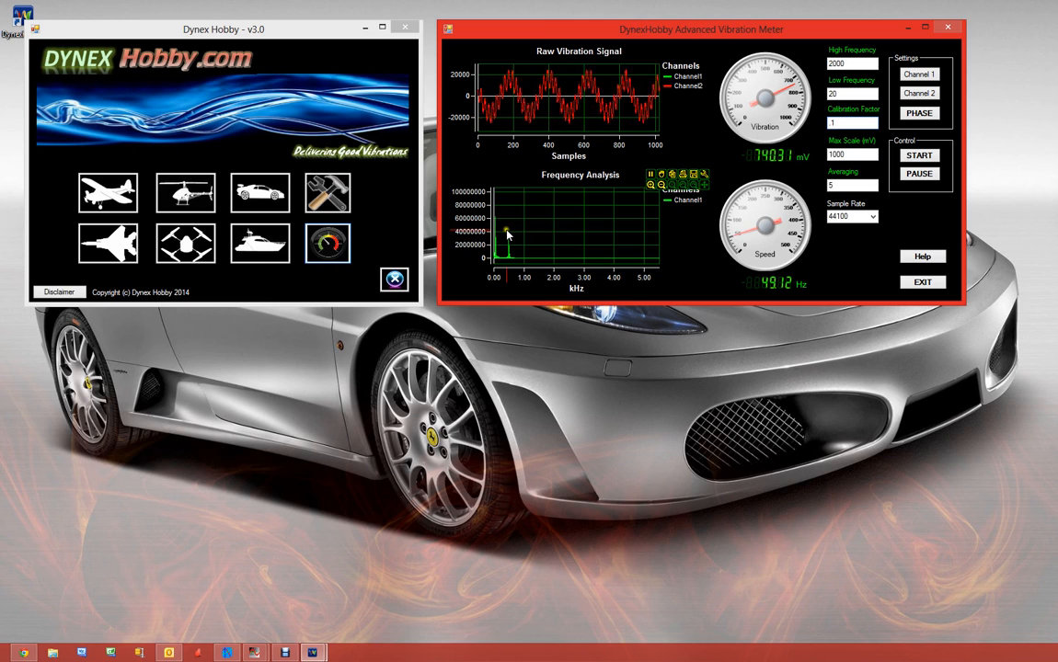
- Zoom the Frequency Analysis chart to the 0 to 1 kHz range, resume its live plotting, and examine the spectrum peaks
{"action": "mouse_move", "coordinate": [510, 238]}
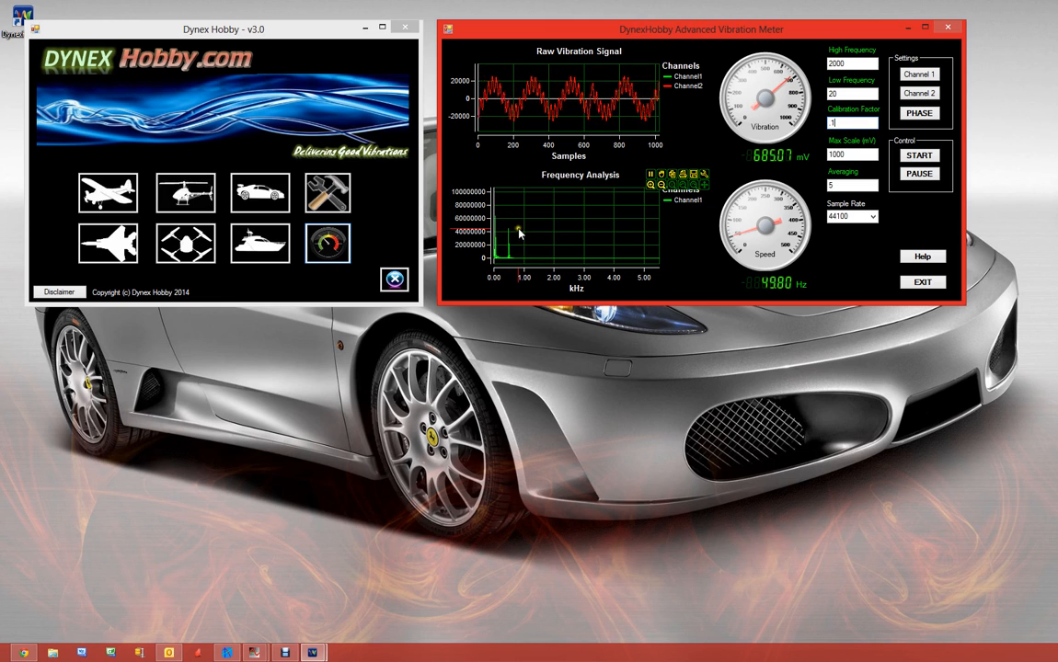
{"action": "left_click_drag", "start_coordinate": [517, 224], "coordinate": [488, 265]}
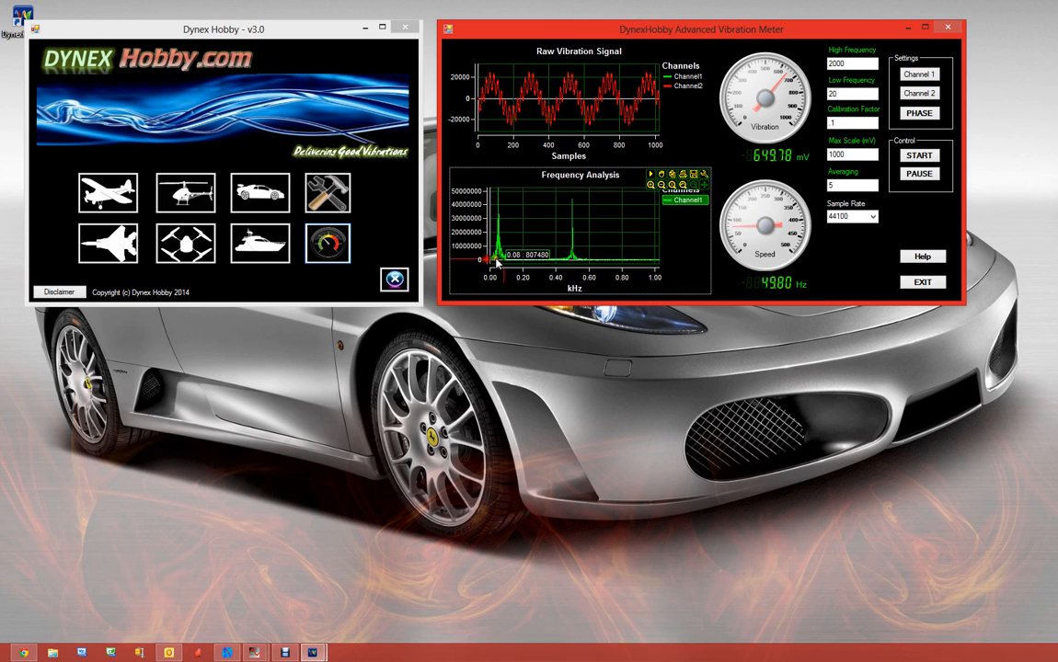
{"action": "left_click", "coordinate": [652, 175]}
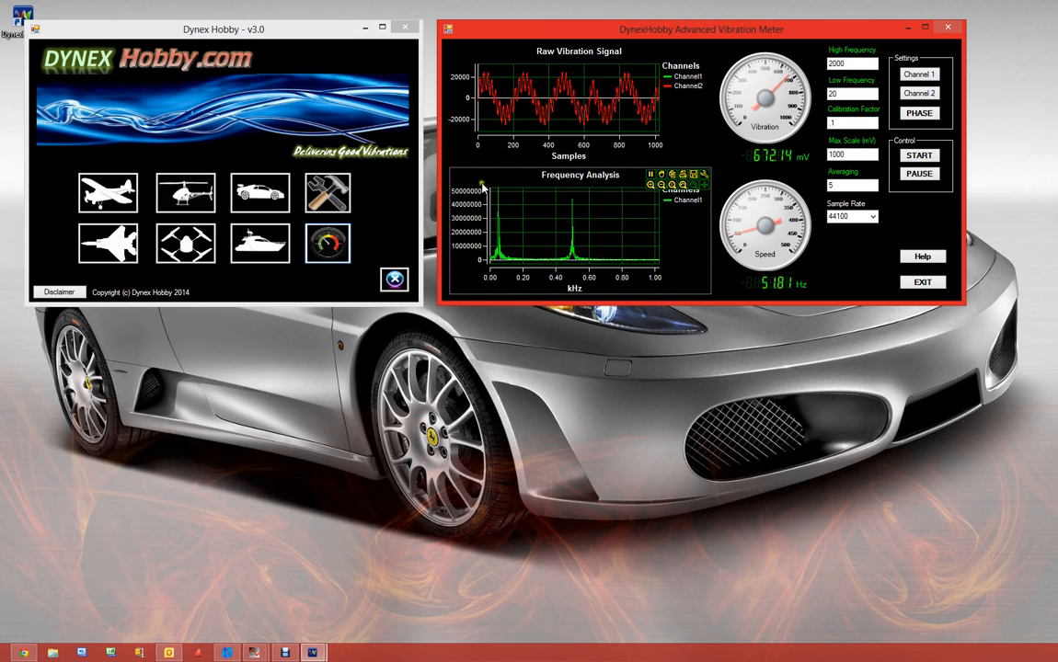
{"action": "mouse_move", "coordinate": [499, 192]}
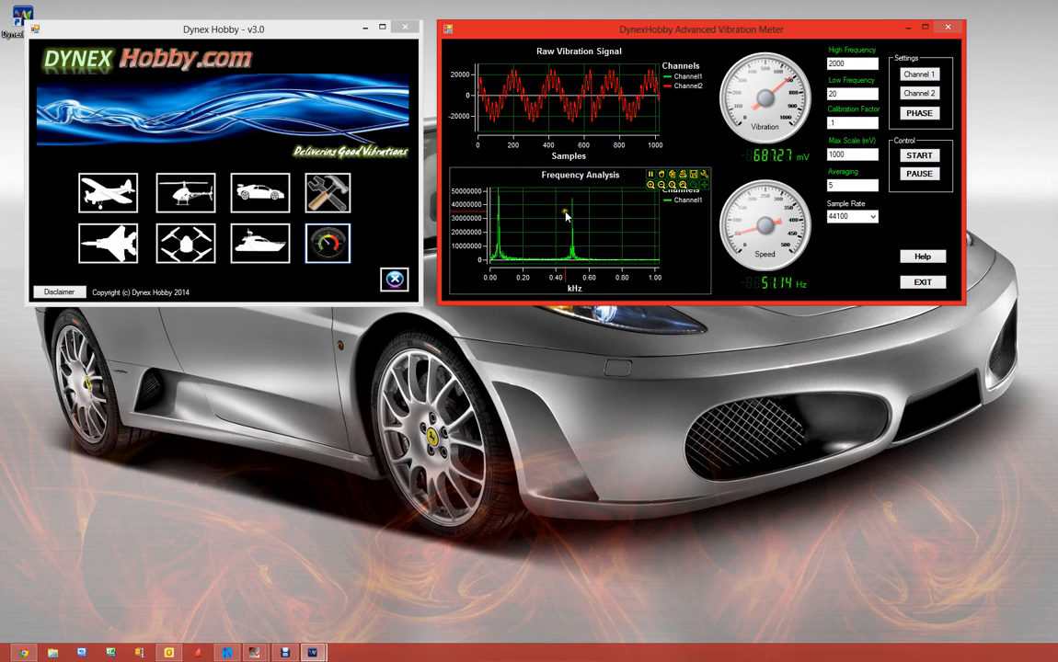
{"action": "mouse_move", "coordinate": [573, 213]}
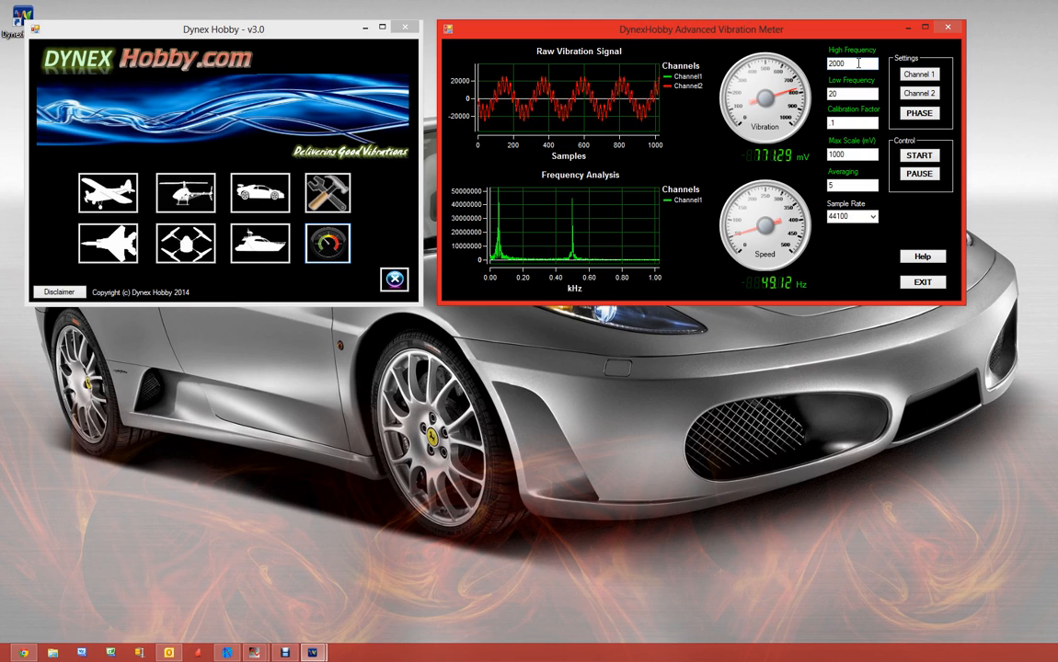
- Set the vibration meter's high frequency to 60
{"action": "double_click", "coordinate": [857, 62]}
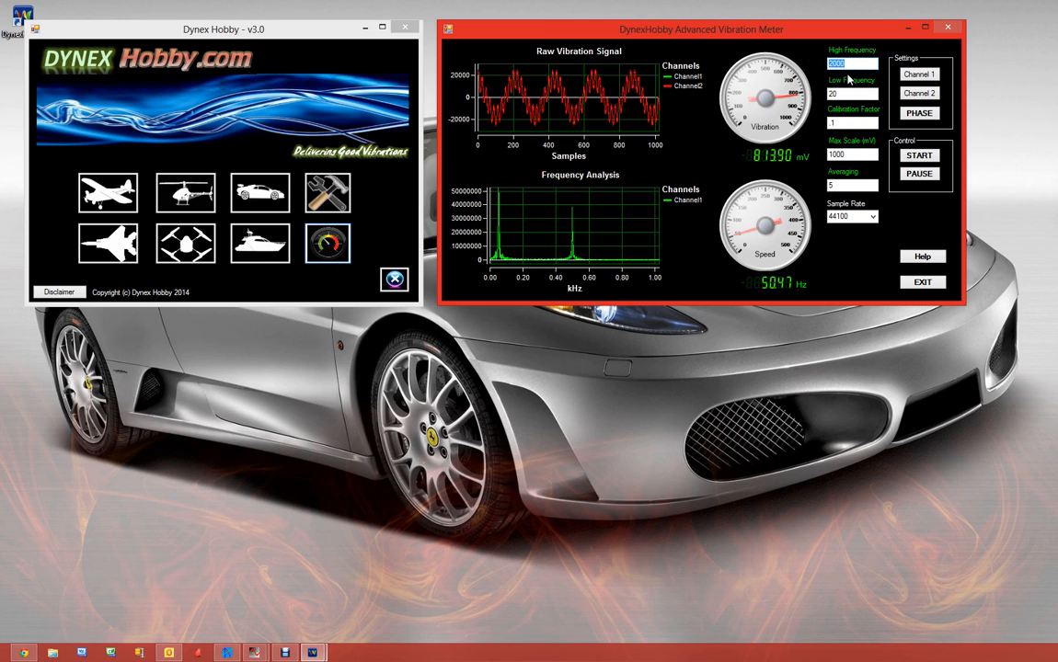
{"action": "left_click", "coordinate": [853, 95]}
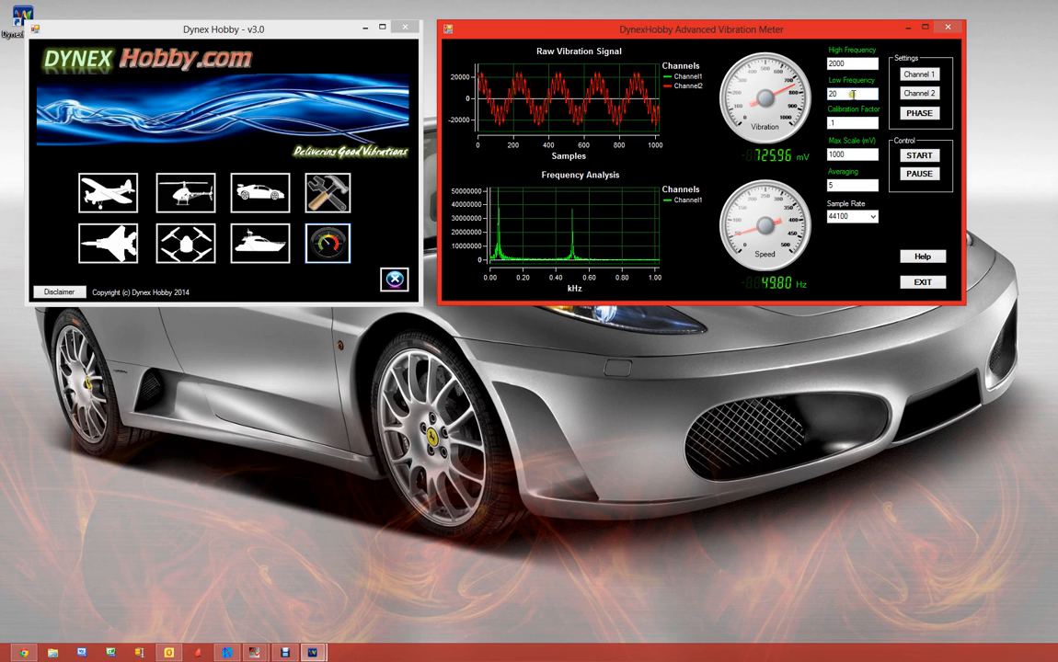
{"action": "double_click", "coordinate": [852, 94]}
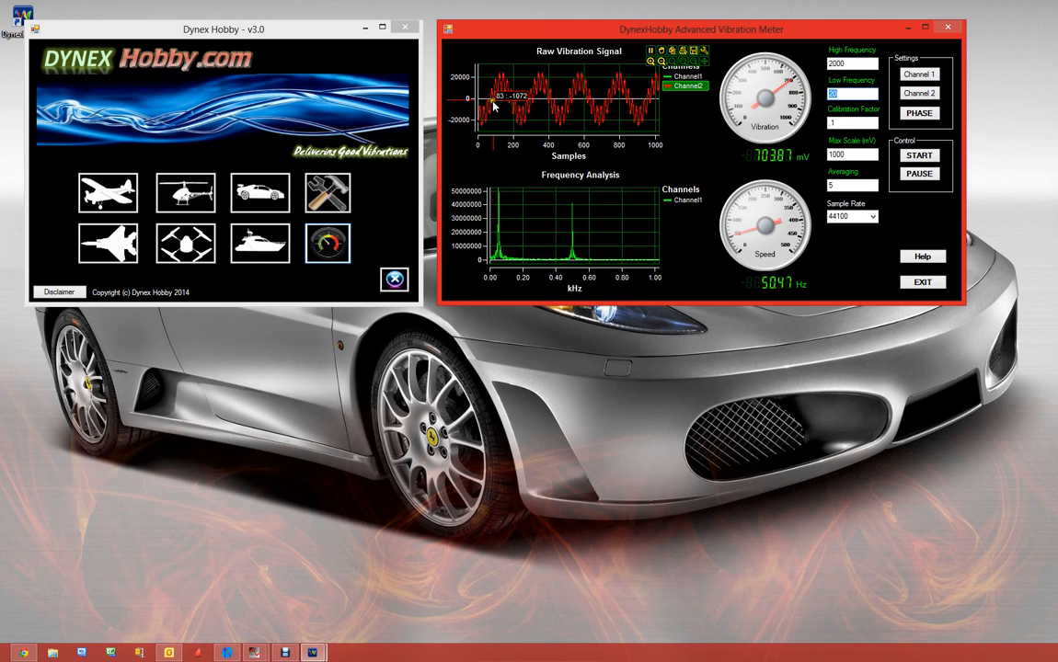
{"action": "mouse_move", "coordinate": [499, 200]}
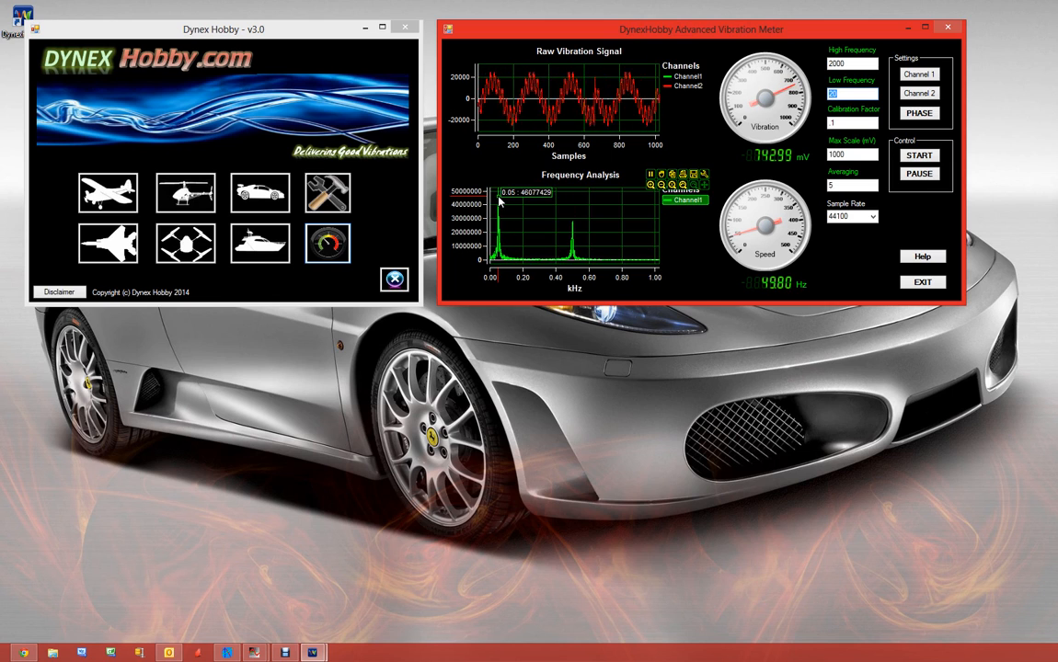
{"action": "left_click", "coordinate": [852, 62]}
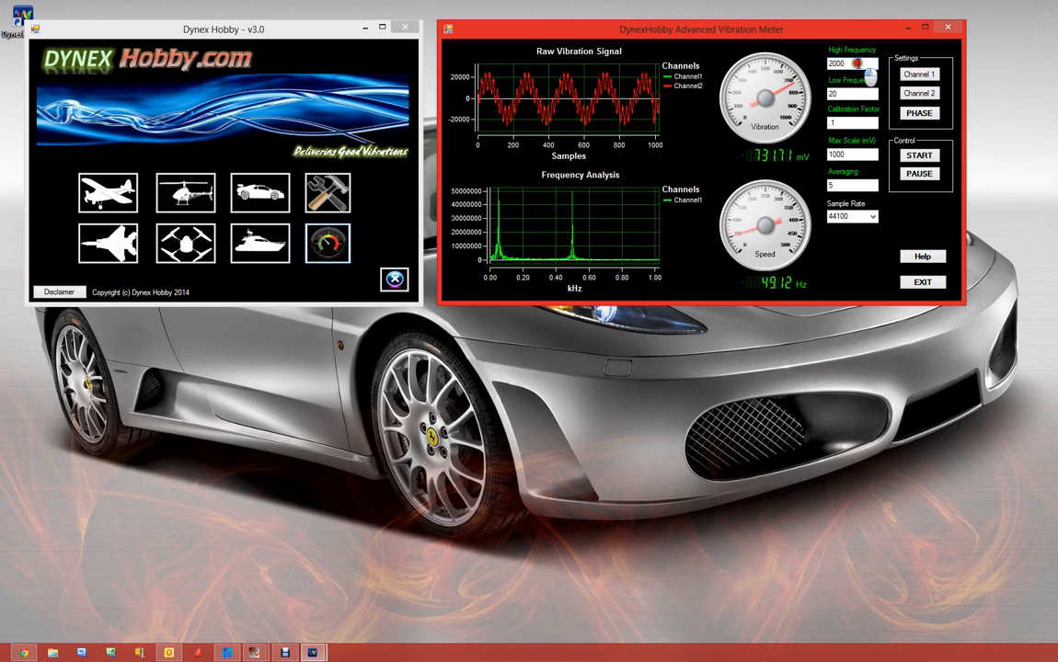
{"action": "left_click_drag", "start_coordinate": [857, 63], "coordinate": [812, 62]}
{"action": "type", "text": "6"}
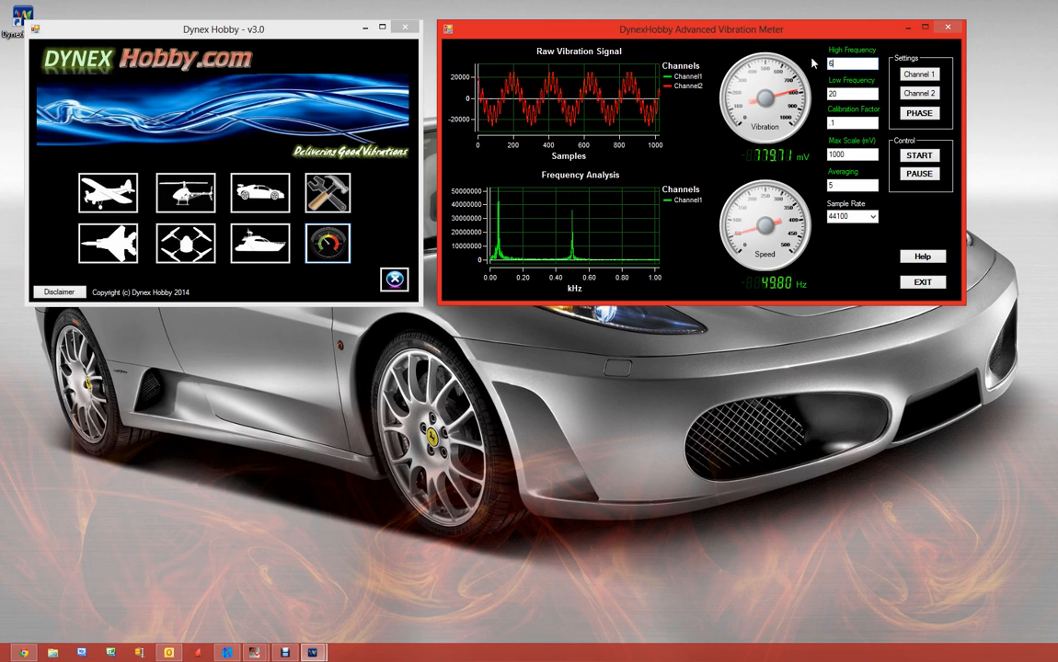
{"action": "type", "text": "0"}
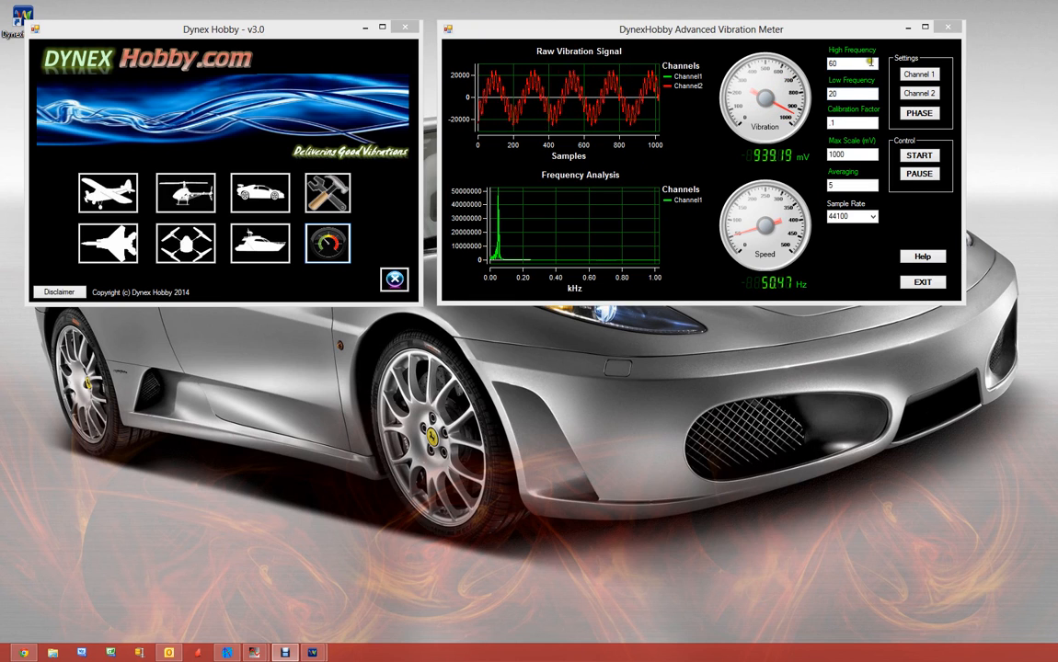
- Set the vibration meter's calibration factor to .05
{"action": "left_click", "coordinate": [850, 122]}
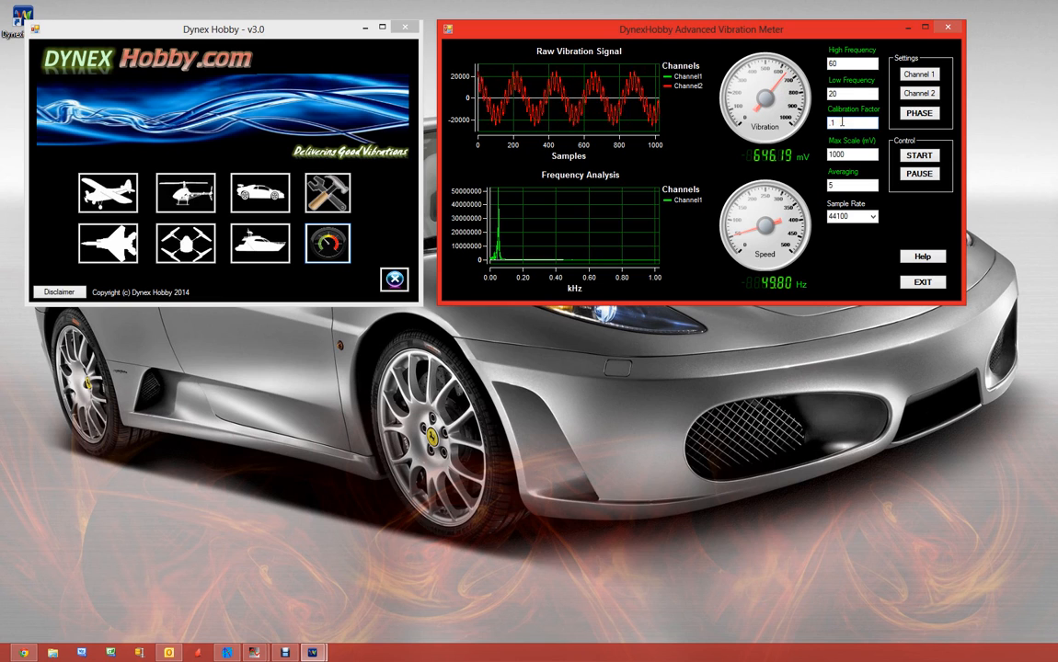
{"action": "left_click", "coordinate": [841, 122]}
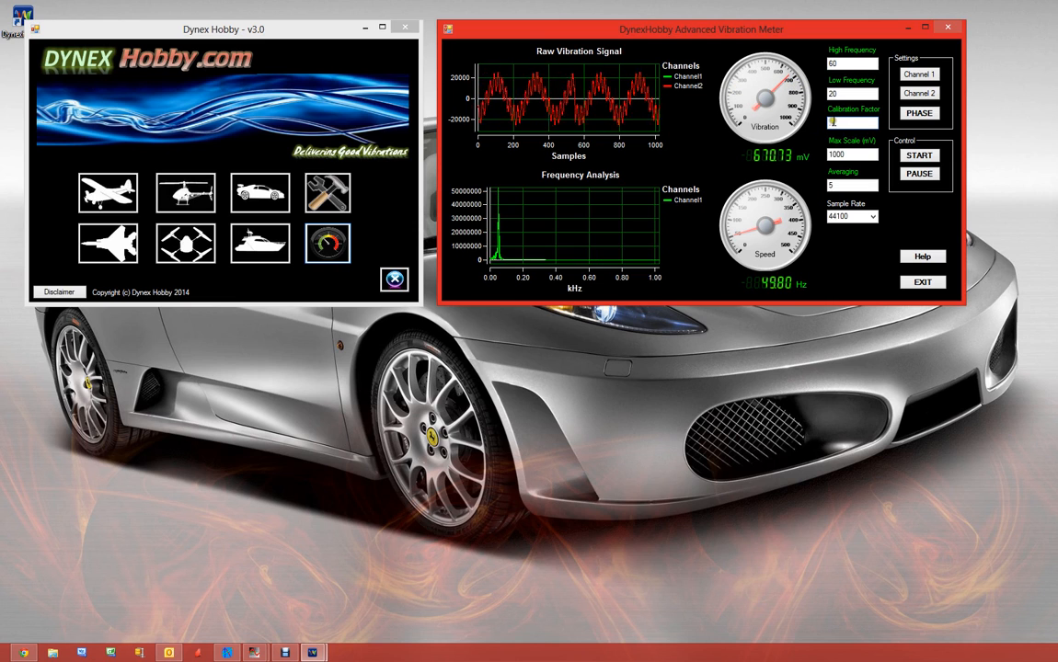
{"action": "left_click_drag", "start_coordinate": [832, 122], "coordinate": [853, 123]}
{"action": "type", "text": "0"}
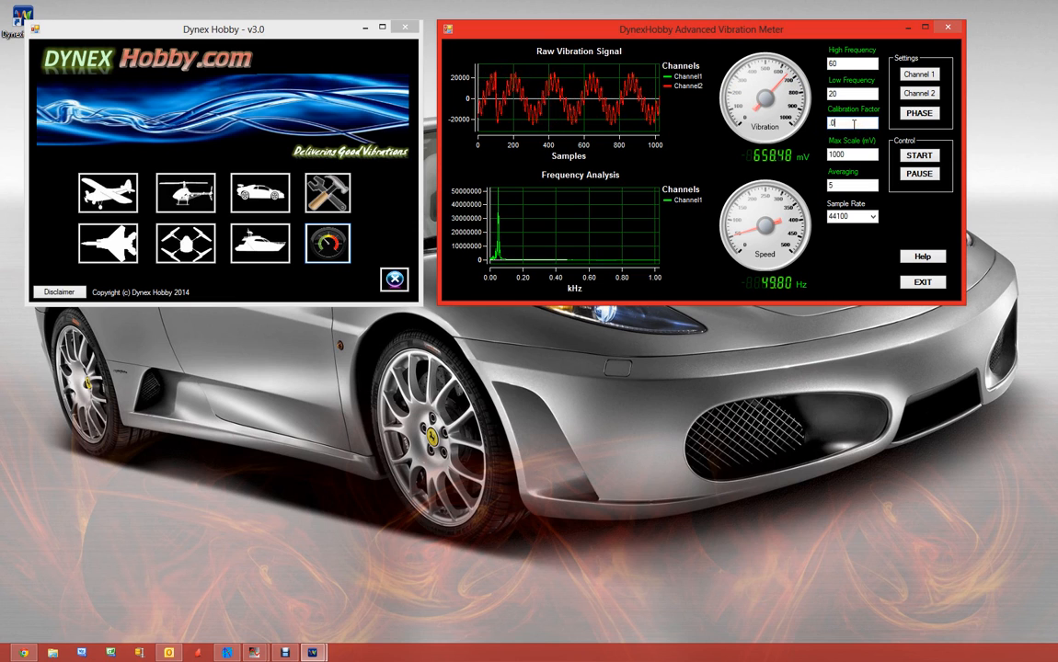
{"action": "type", "text": ".05"}
{"action": "left_click", "coordinate": [851, 94]}
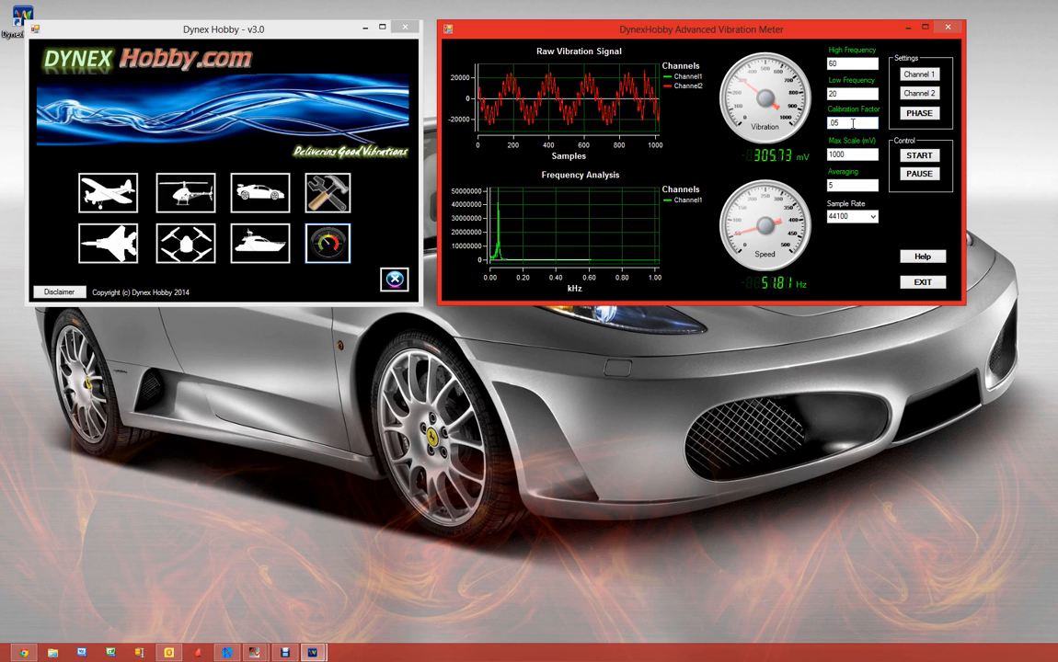
{"action": "left_click", "coordinate": [853, 123]}
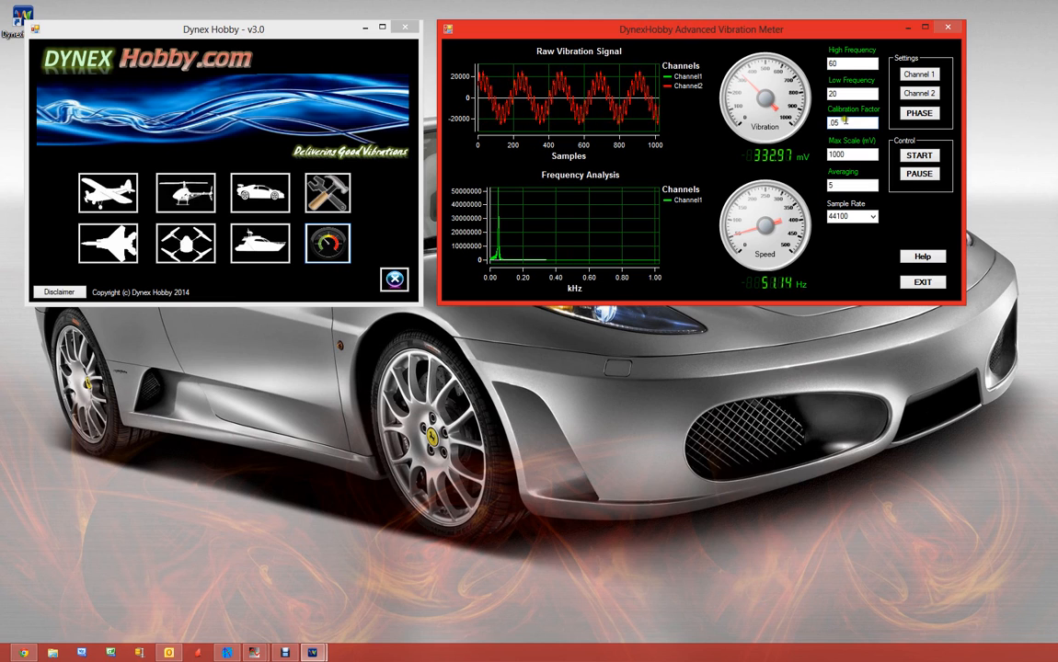
- Try a max scale of 10000 mV for the vibration gauge and restore it to 1000 mV
{"action": "left_click", "coordinate": [855, 155]}
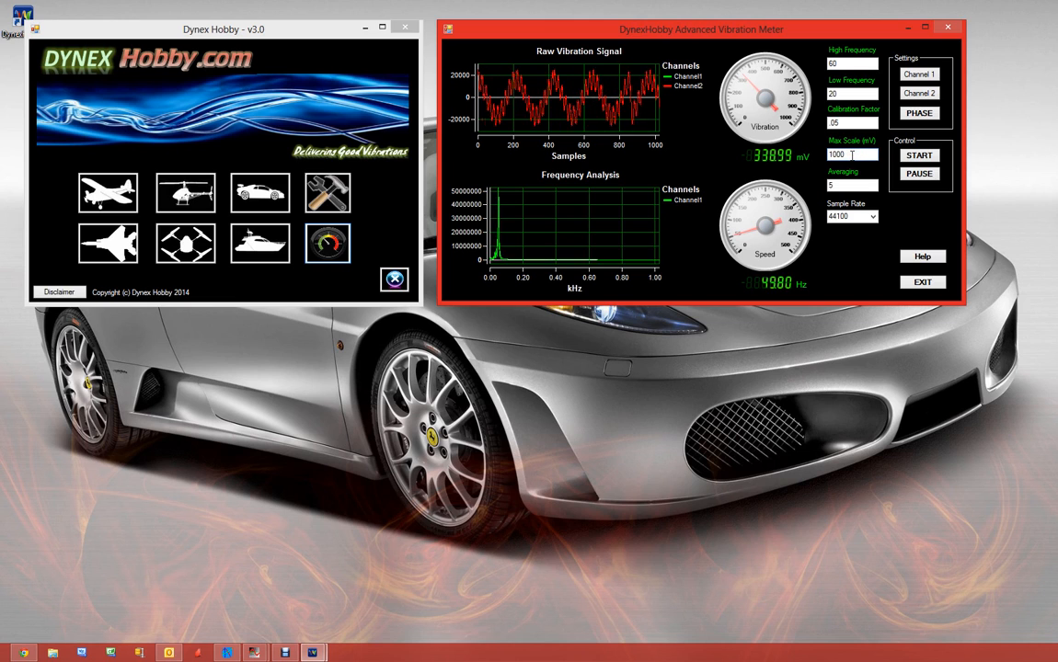
{"action": "type", "text": "0"}
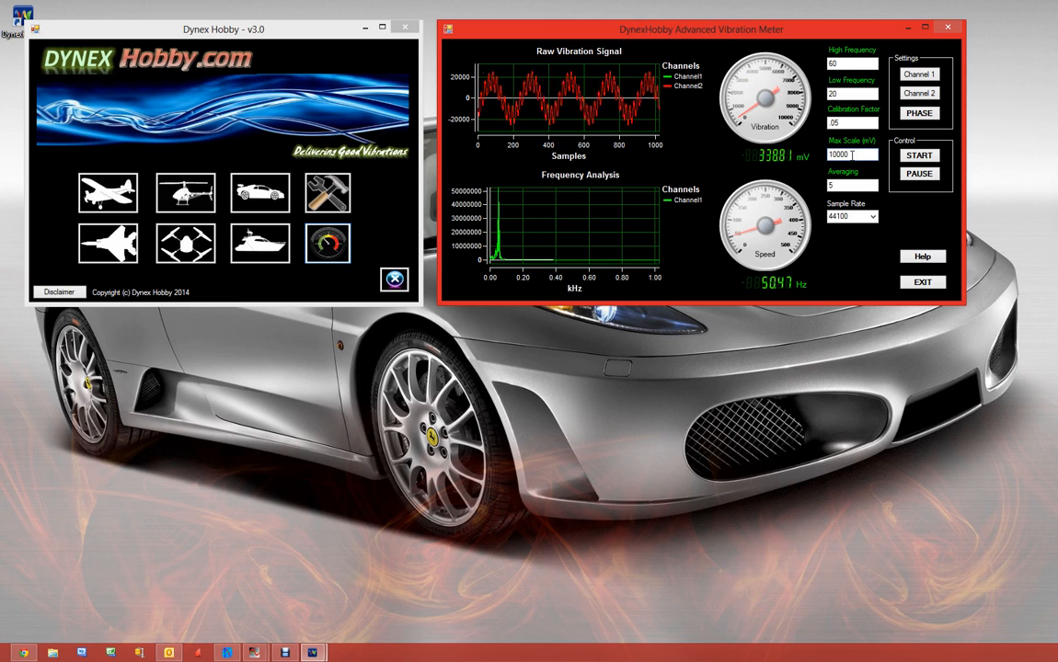
{"action": "left_click", "coordinate": [858, 122]}
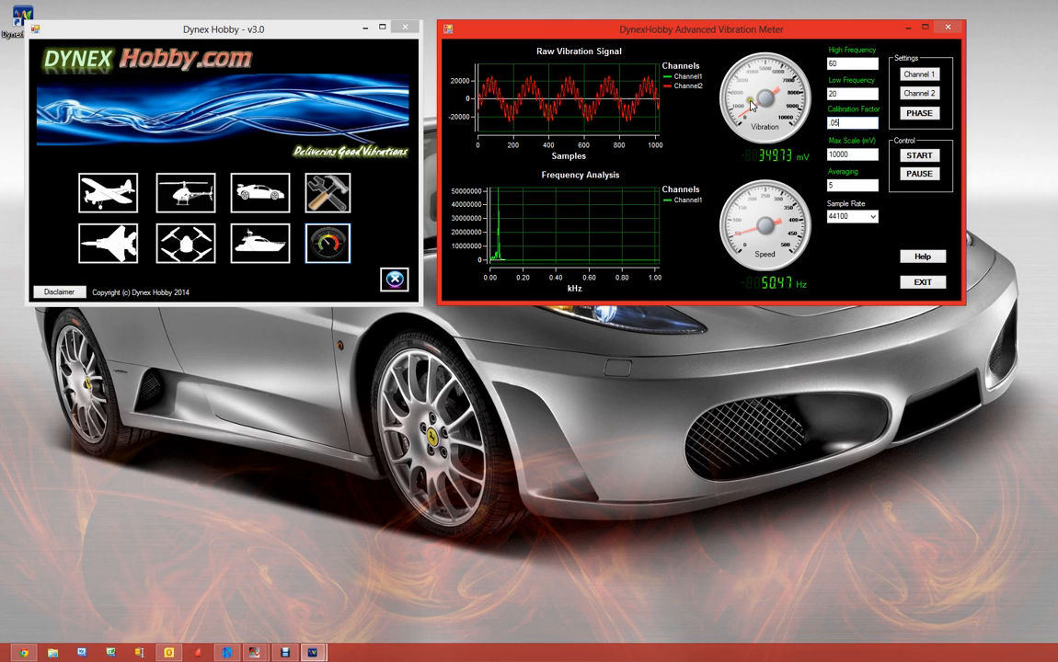
{"action": "left_click", "coordinate": [857, 155]}
{"action": "key", "text": "BackSpace"}
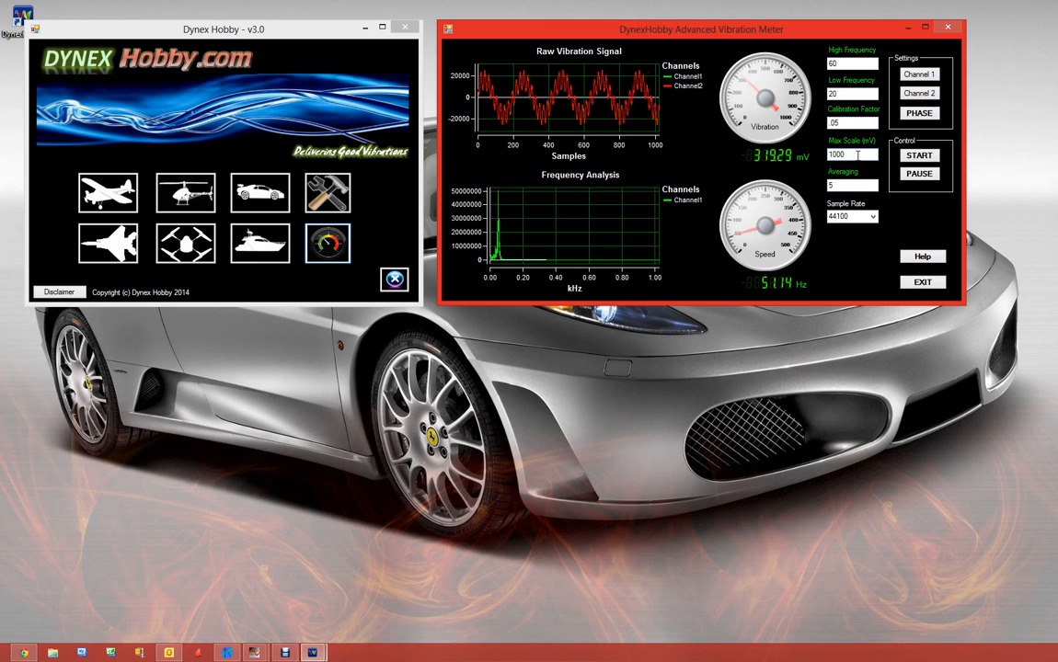
- Examine the averaging setting and the available sample rates without changing them
{"action": "left_click", "coordinate": [842, 185]}
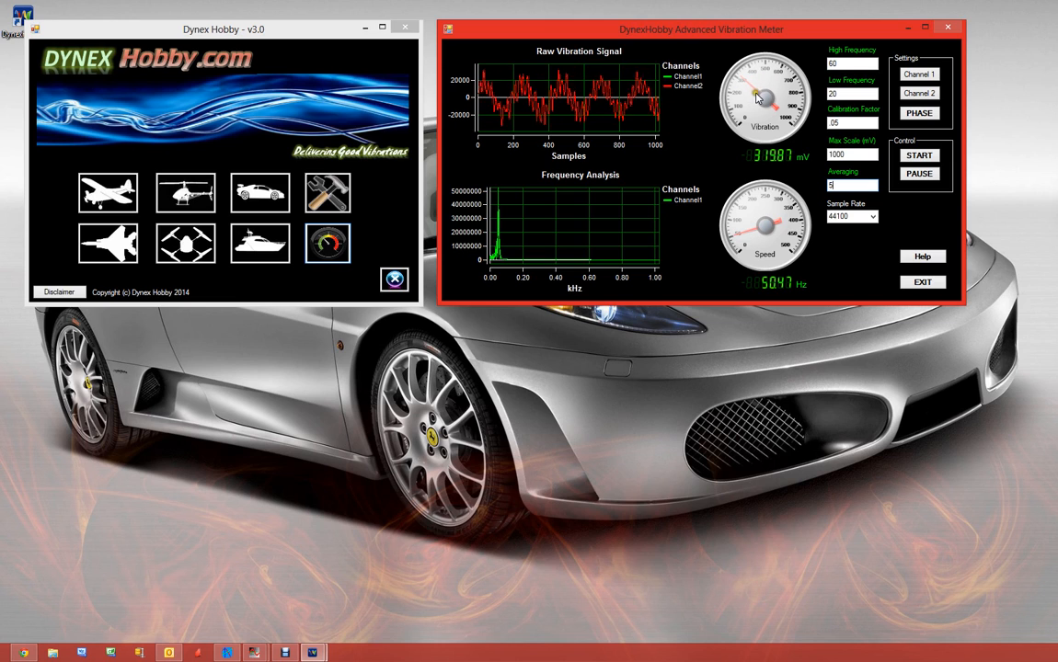
{"action": "left_click", "coordinate": [875, 220]}
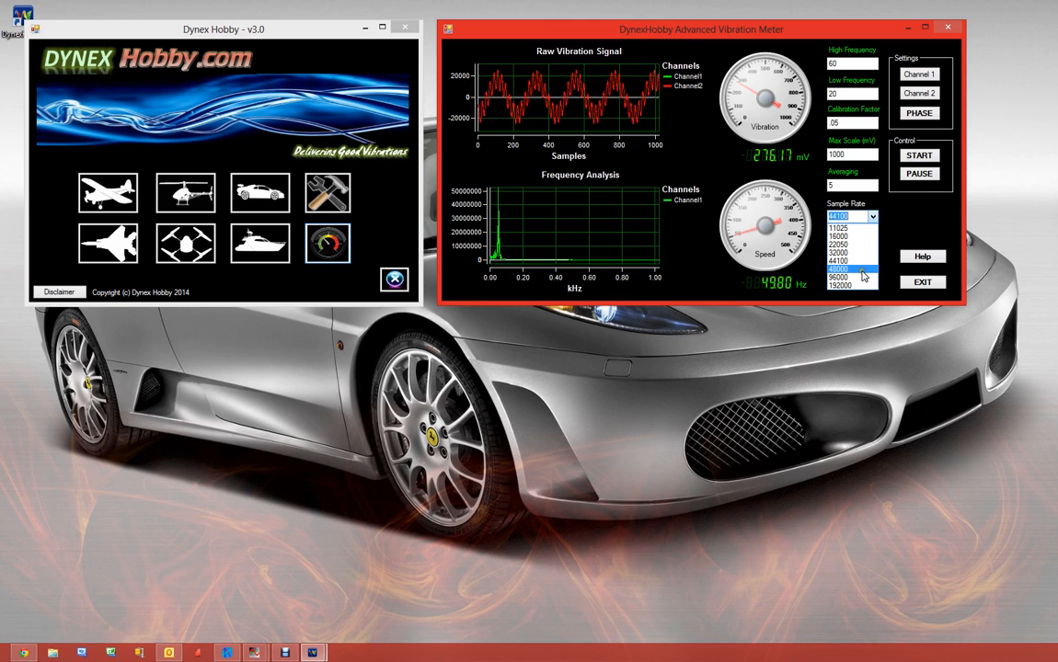
{"action": "left_click", "coordinate": [859, 185]}
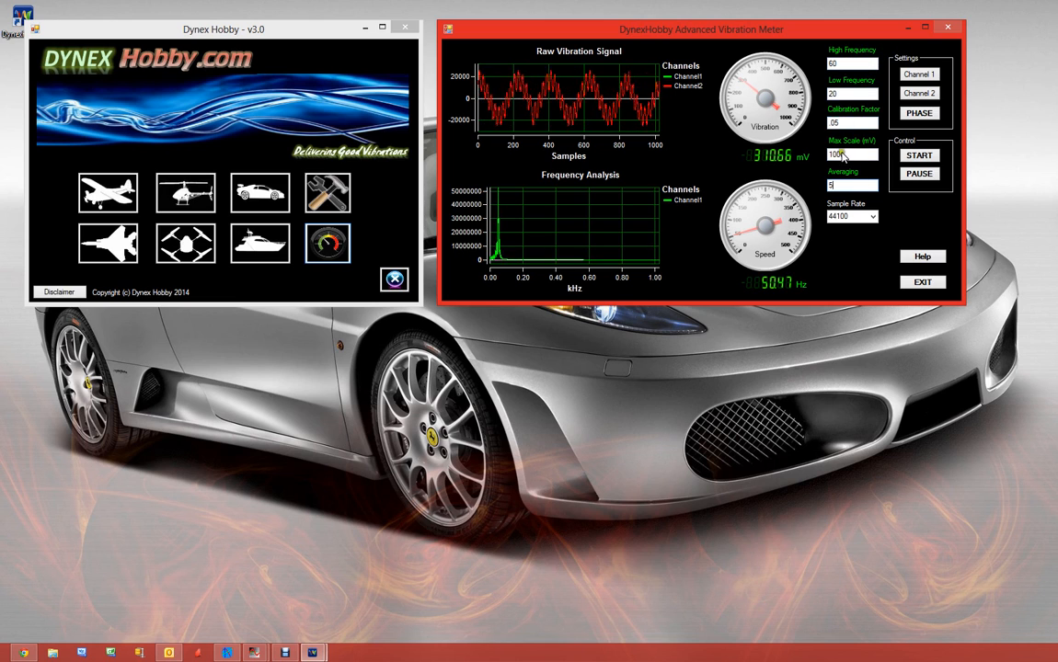
- Assign Line 1 (Virtual Audio Cable) as the input device for both Channel 1 and Channel 2
{"action": "left_click", "coordinate": [926, 80]}
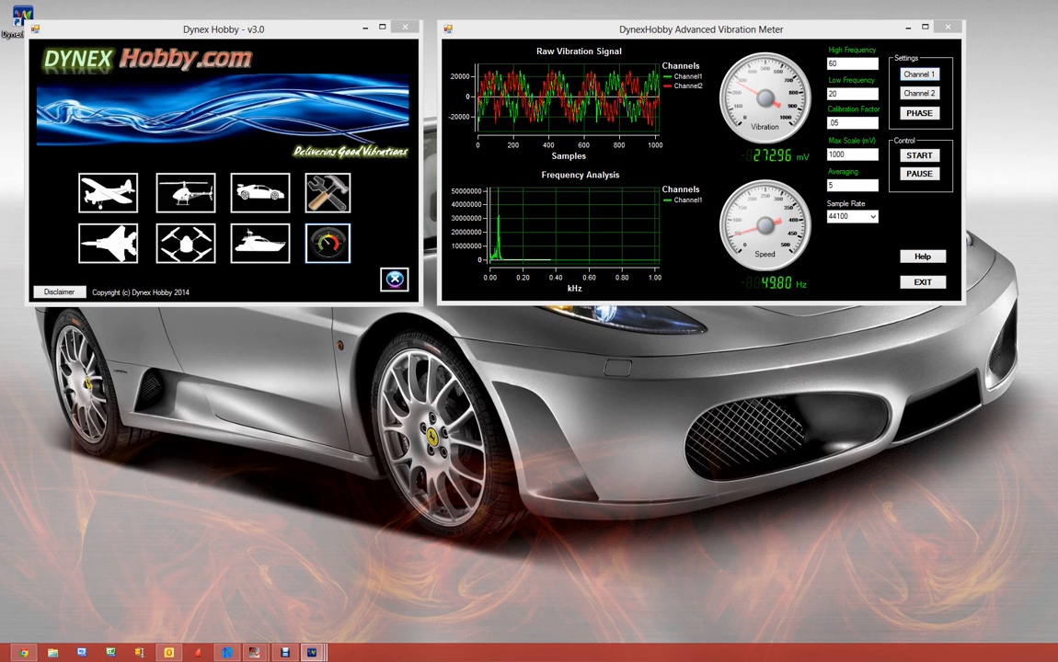
{"action": "left_click_drag", "start_coordinate": [0, 148], "coordinate": [477, 340]}
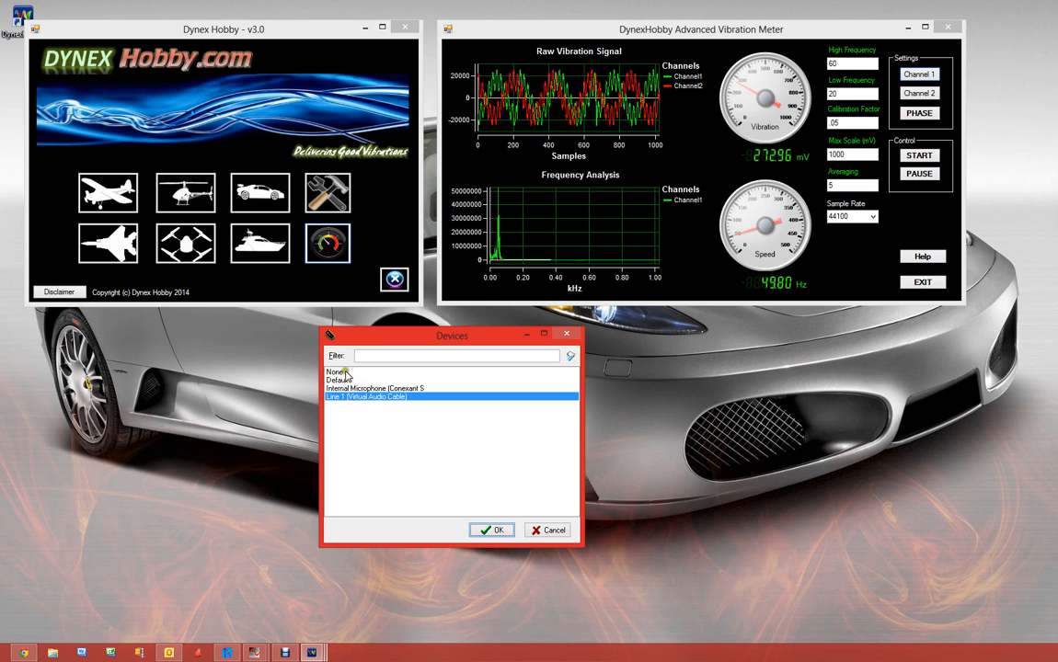
{"action": "left_click", "coordinate": [494, 530]}
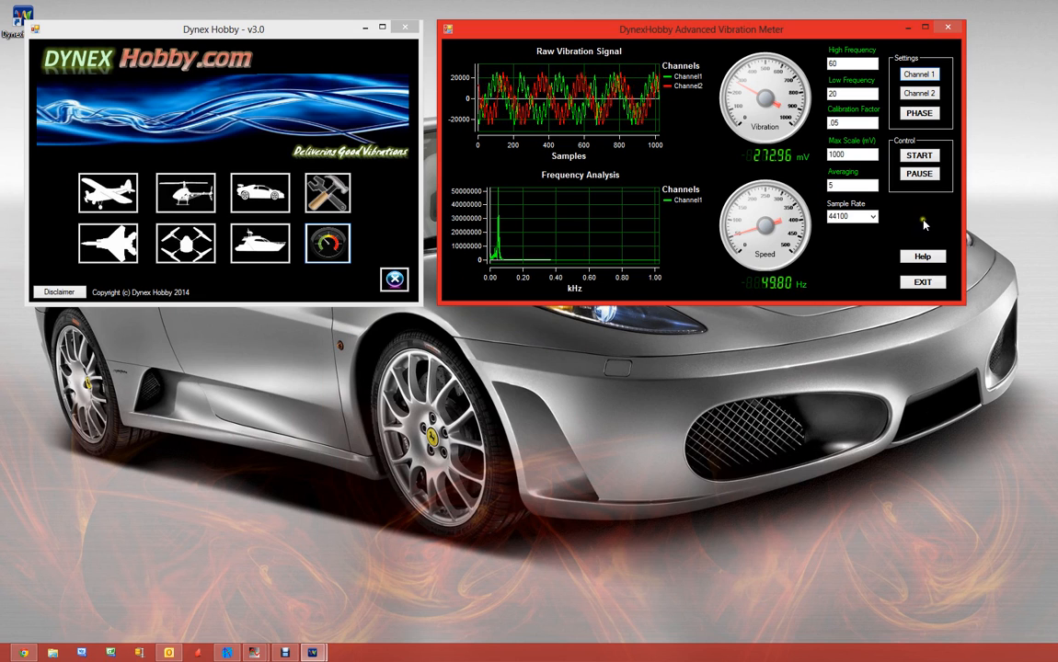
{"action": "left_click", "coordinate": [919, 94]}
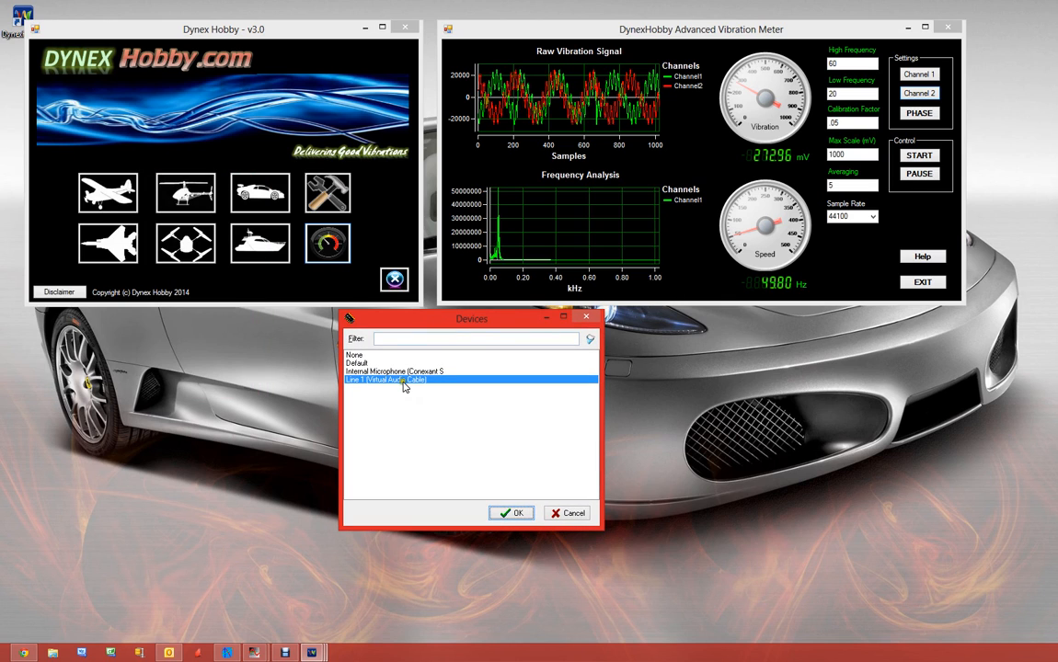
{"action": "left_click", "coordinate": [512, 518]}
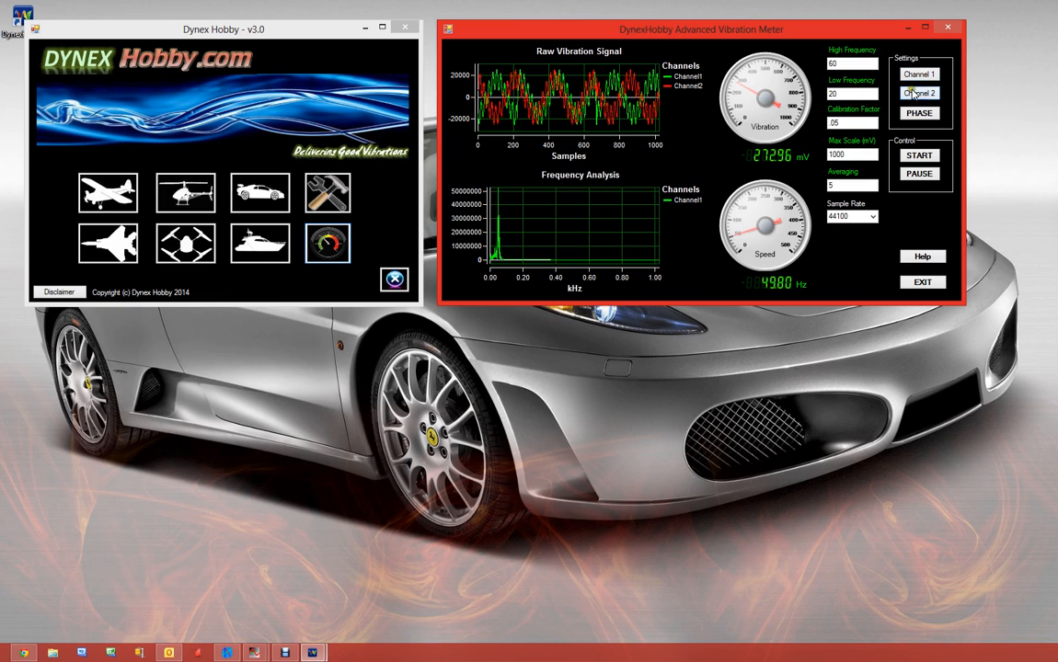
{"action": "mouse_move", "coordinate": [491, 105]}
- Start the vibration meter's live measurement, pause it, and start it again
{"action": "left_click", "coordinate": [928, 160]}
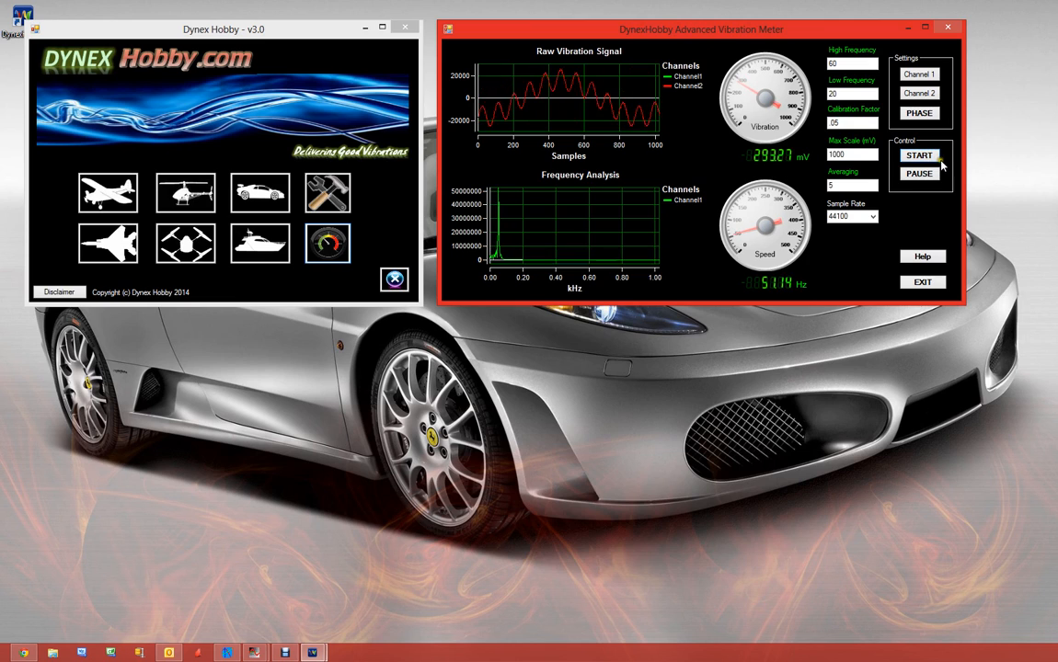
{"action": "left_click", "coordinate": [930, 175]}
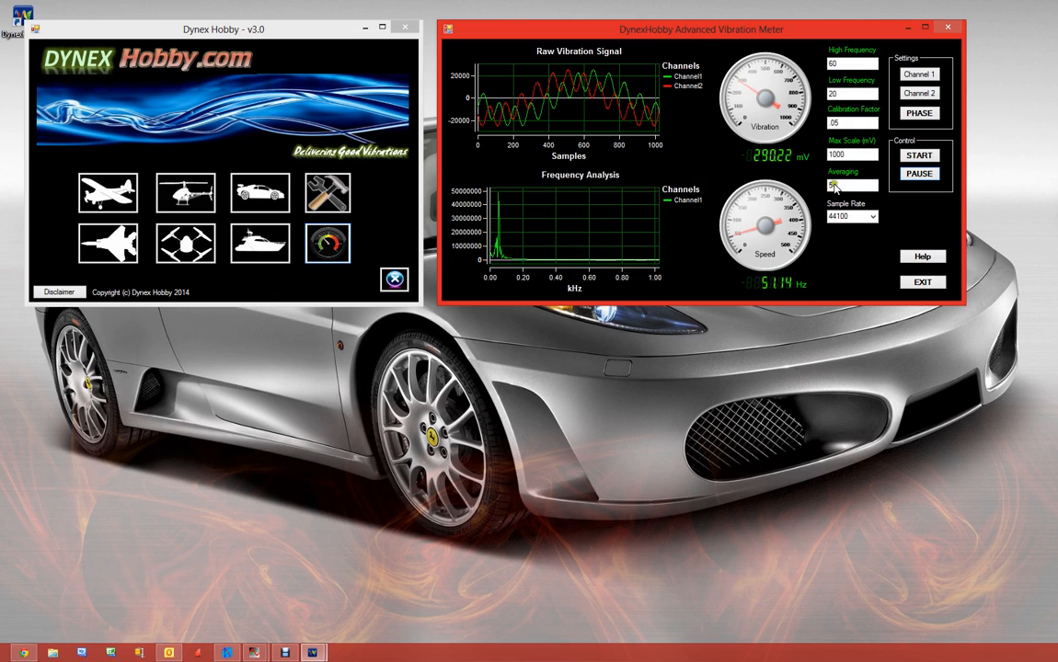
{"action": "left_click", "coordinate": [920, 154]}
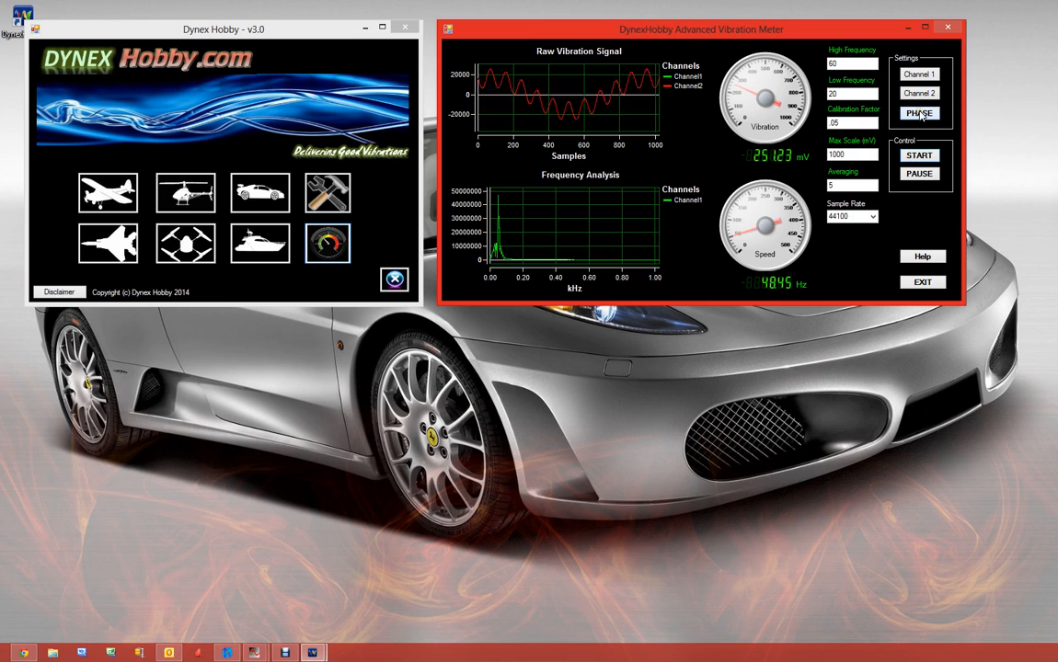
- Open the phase meter with audio input device 1 and place its window below the Advanced Vibration Meter
{"action": "left_click_drag", "start_coordinate": [820, 30], "coordinate": [827, 23]}
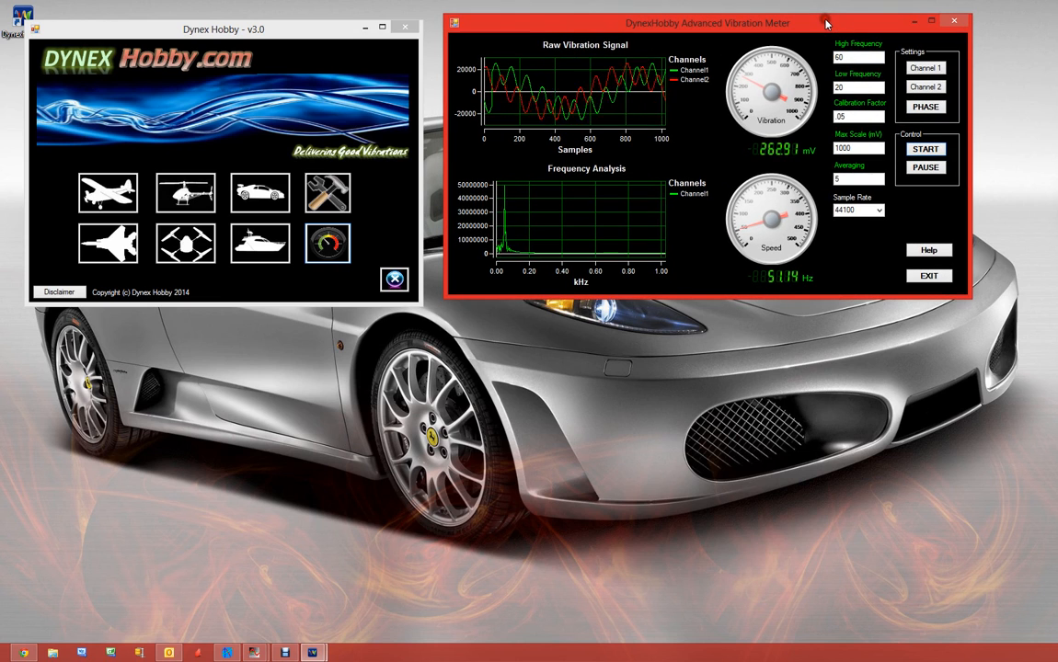
{"action": "left_click", "coordinate": [929, 107]}
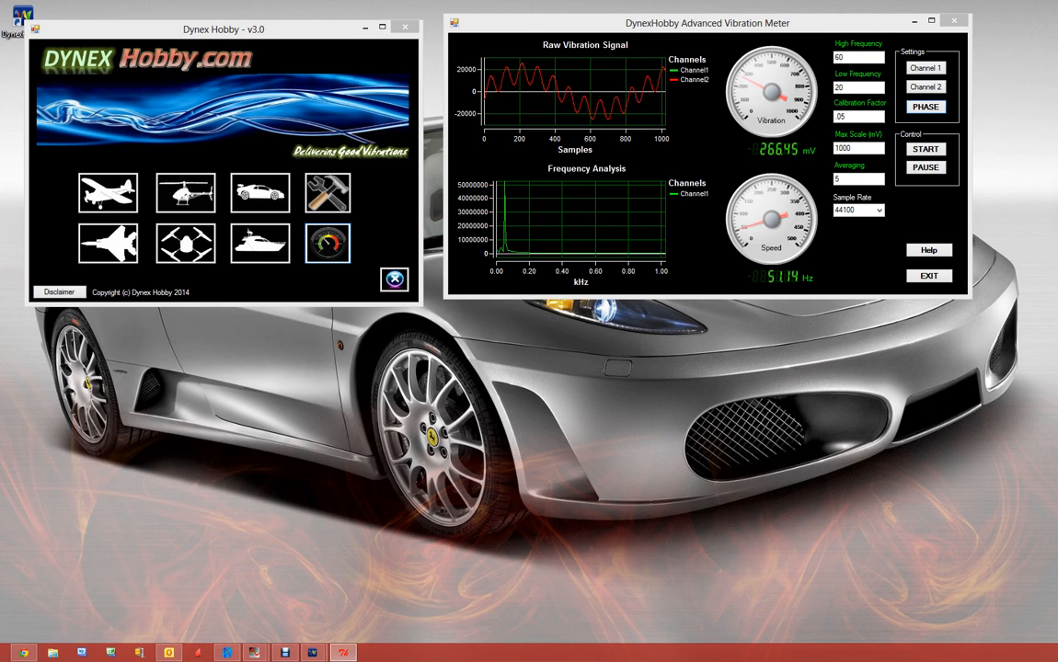
{"action": "left_click_drag", "start_coordinate": [152, 85], "coordinate": [577, 322]}
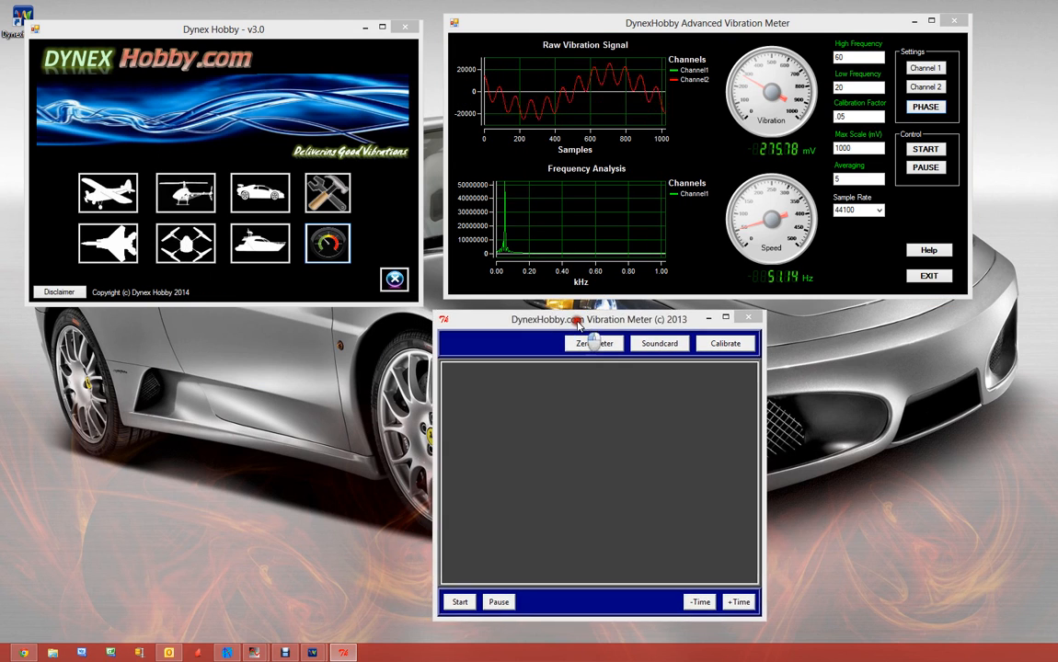
{"action": "left_click_drag", "start_coordinate": [73, 182], "coordinate": [334, 366]}
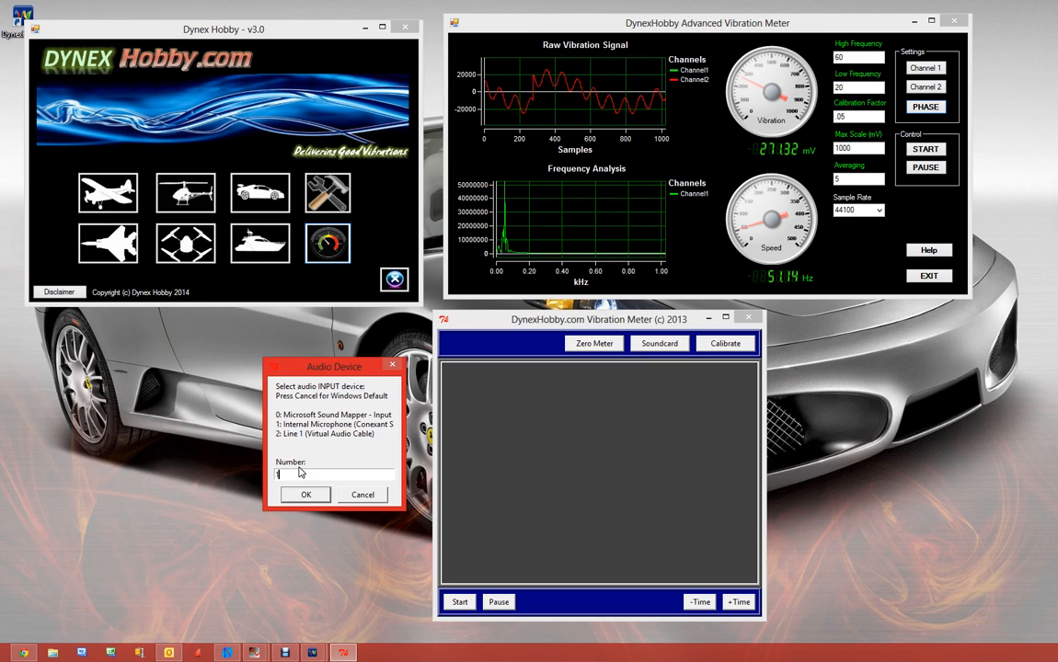
{"action": "key", "text": "Return"}
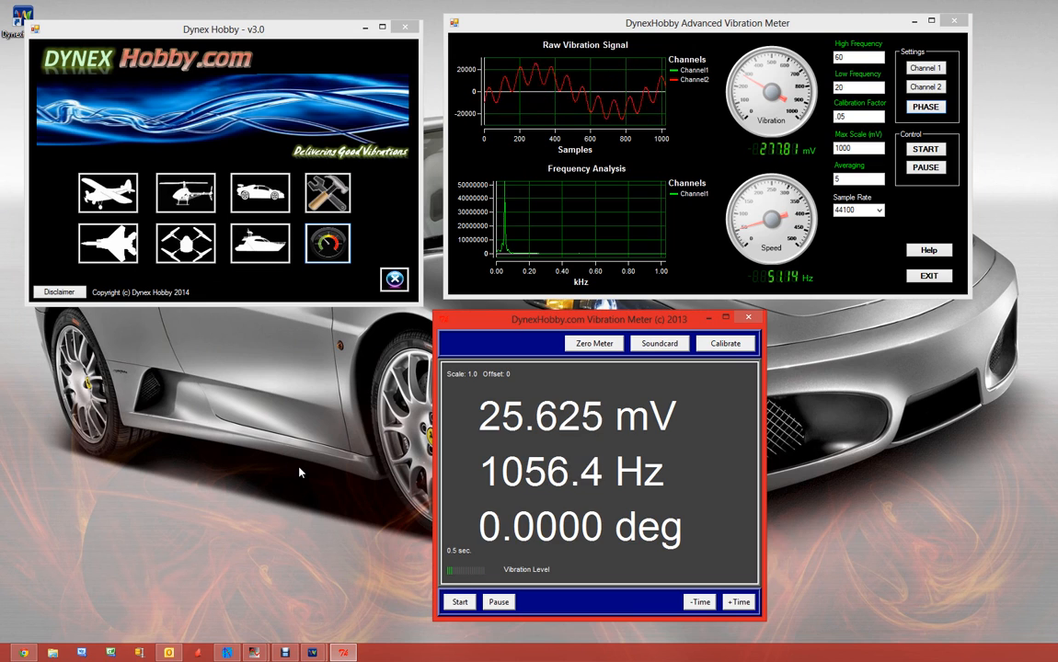
{"action": "left_click_drag", "start_coordinate": [557, 321], "coordinate": [583, 319]}
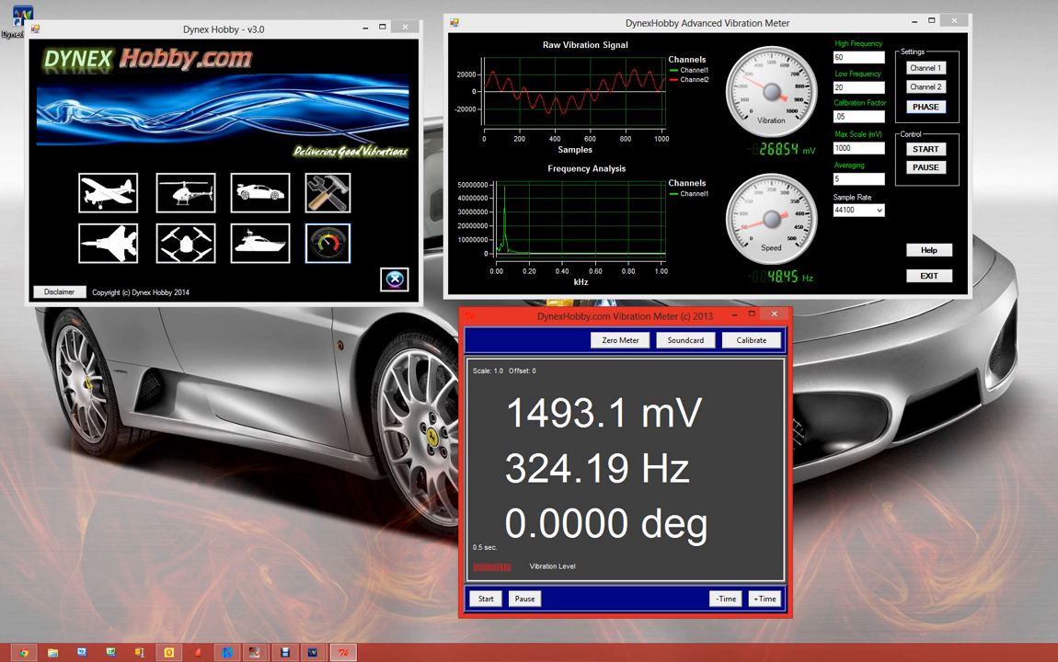
- Compare the phase meter's vibration, frequency and phase readings with the raw signals of both channels and the frequency analysis
{"action": "key", "text": "alt+Tab"}
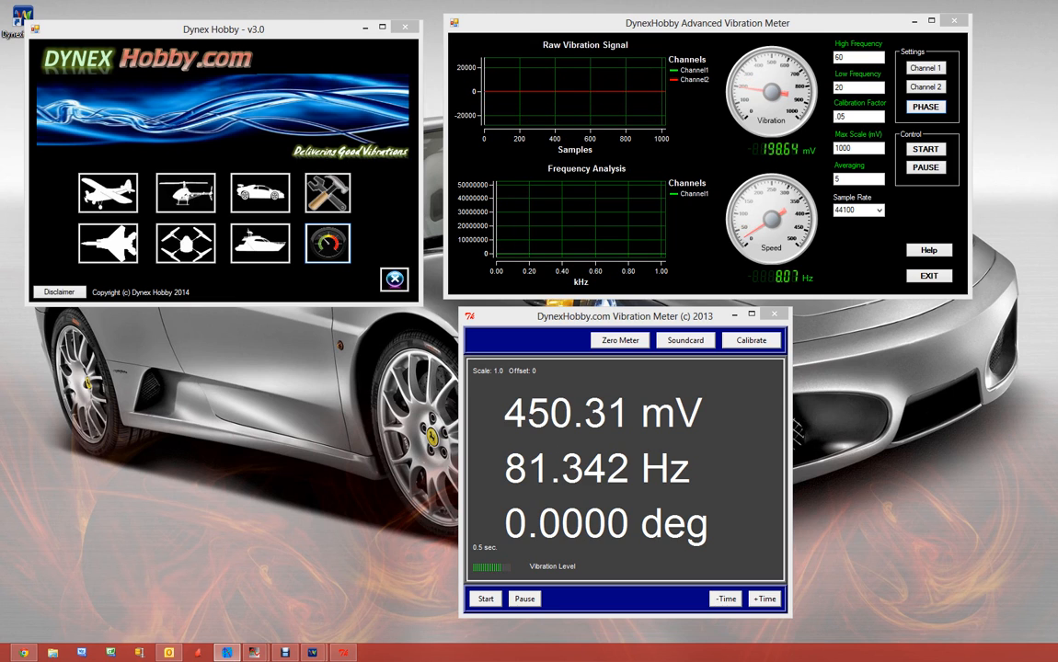
{"action": "key", "text": "alt+Tab"}
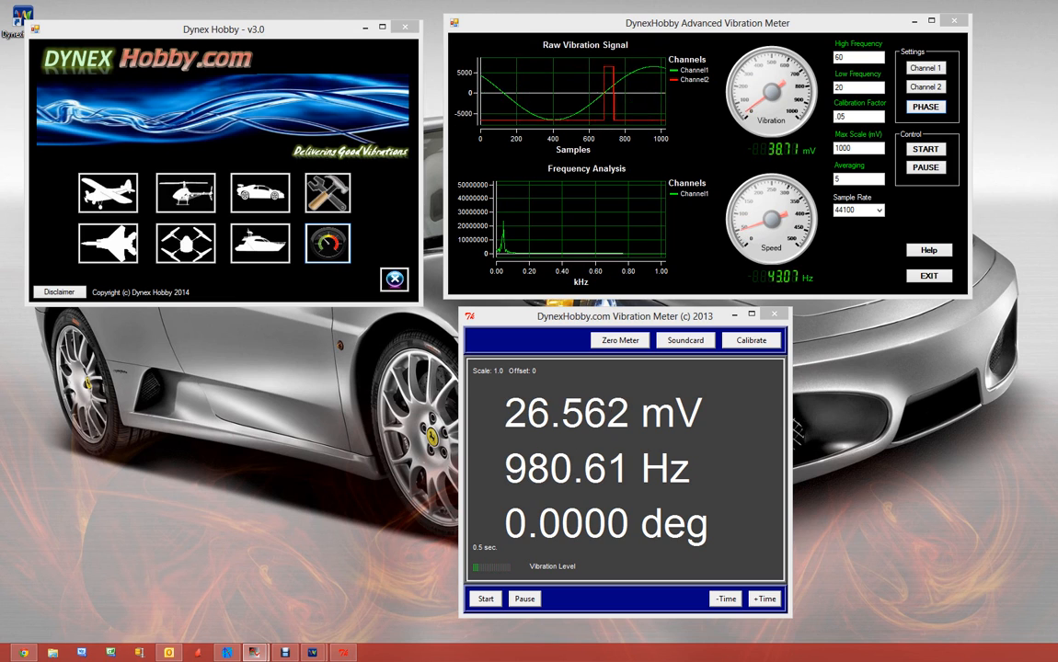
{"action": "mouse_move", "coordinate": [609, 89]}
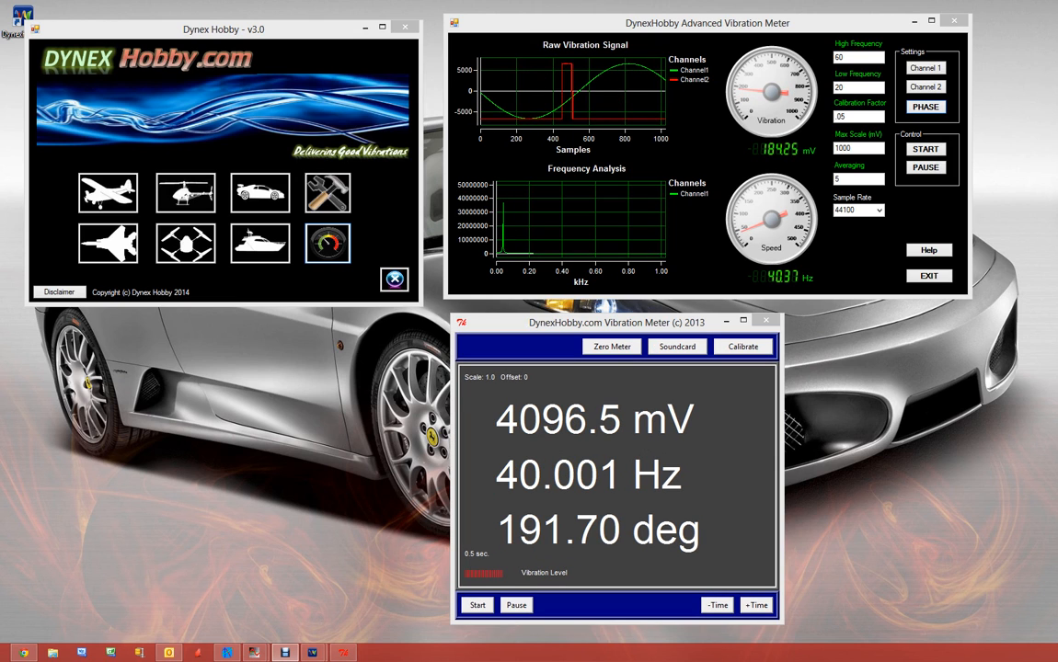
{"action": "left_click_drag", "start_coordinate": [630, 323], "coordinate": [651, 319]}
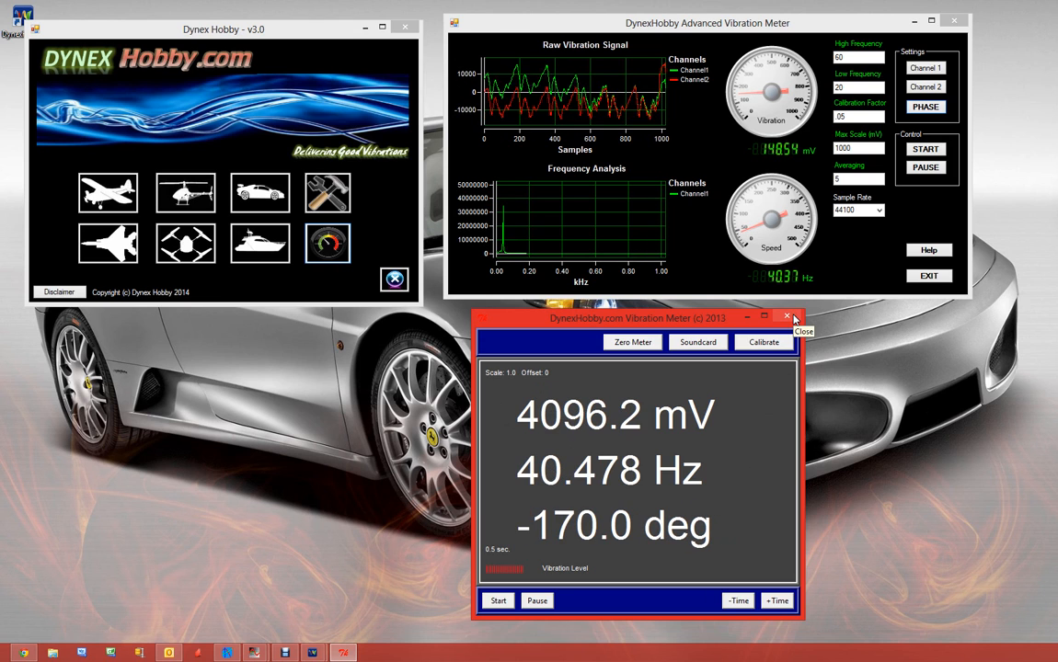
- Close the phase meter and the Advanced Vibration Meter, and reposition the Dynex Hobby main window slightly inward on the desktop
{"action": "left_click", "coordinate": [793, 318]}
{"action": "mouse_move", "coordinate": [684, 93]}
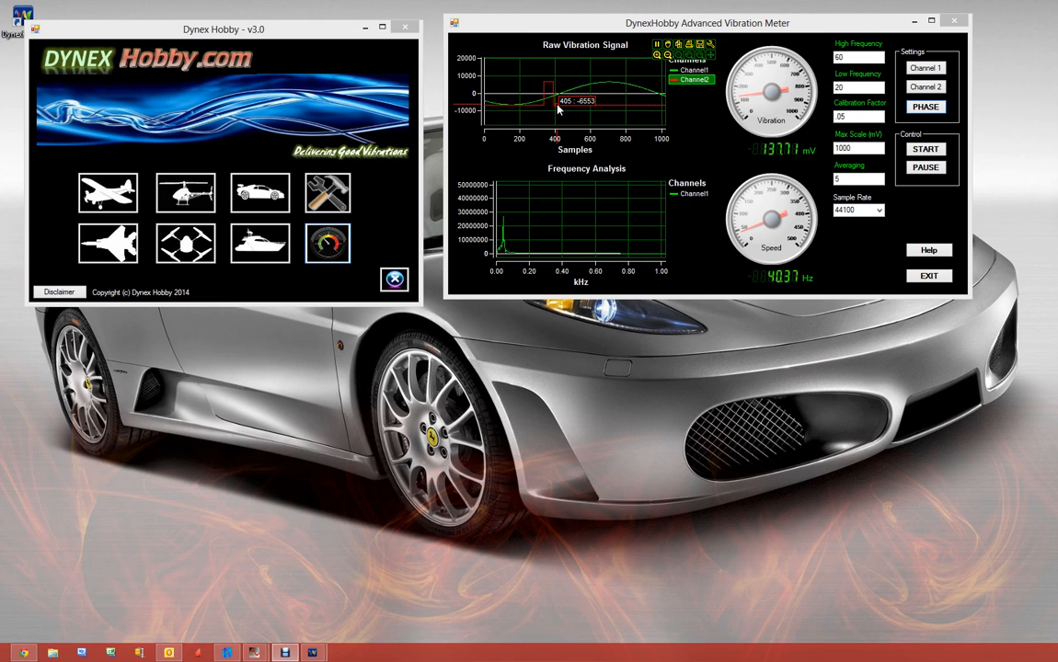
{"action": "left_click", "coordinate": [947, 277]}
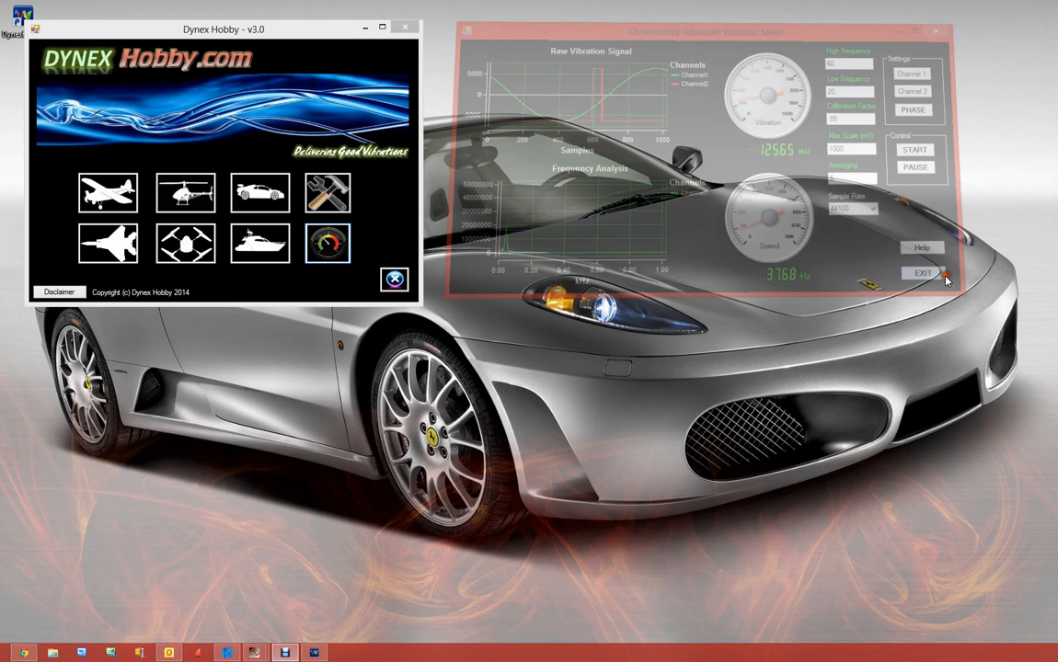
{"action": "left_click_drag", "start_coordinate": [262, 30], "coordinate": [342, 41]}
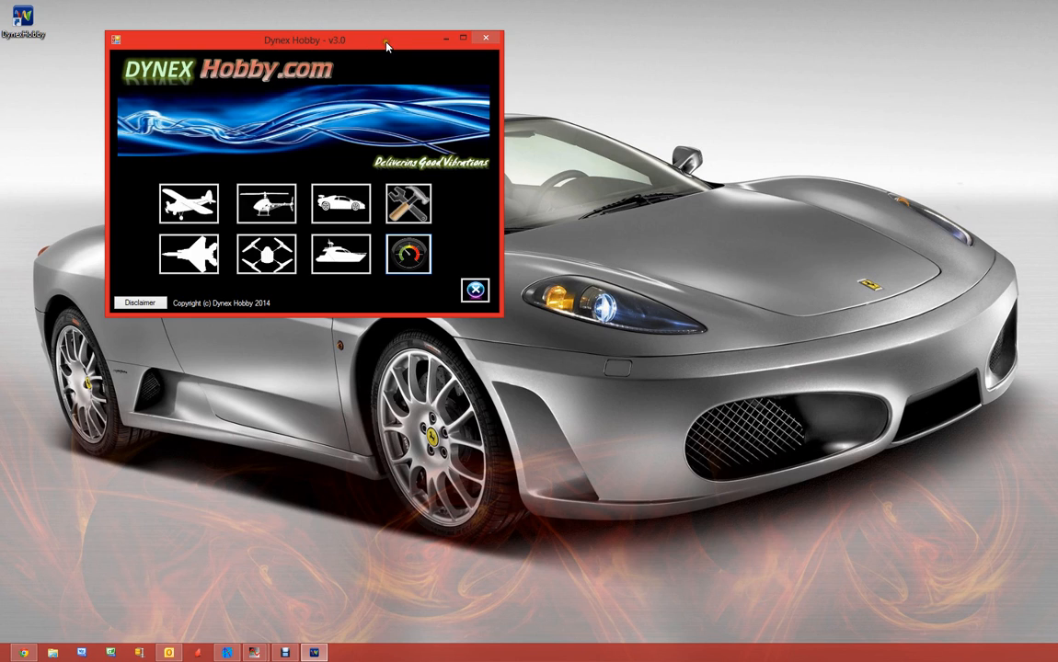
{"action": "left_click_drag", "start_coordinate": [386, 42], "coordinate": [348, 66]}
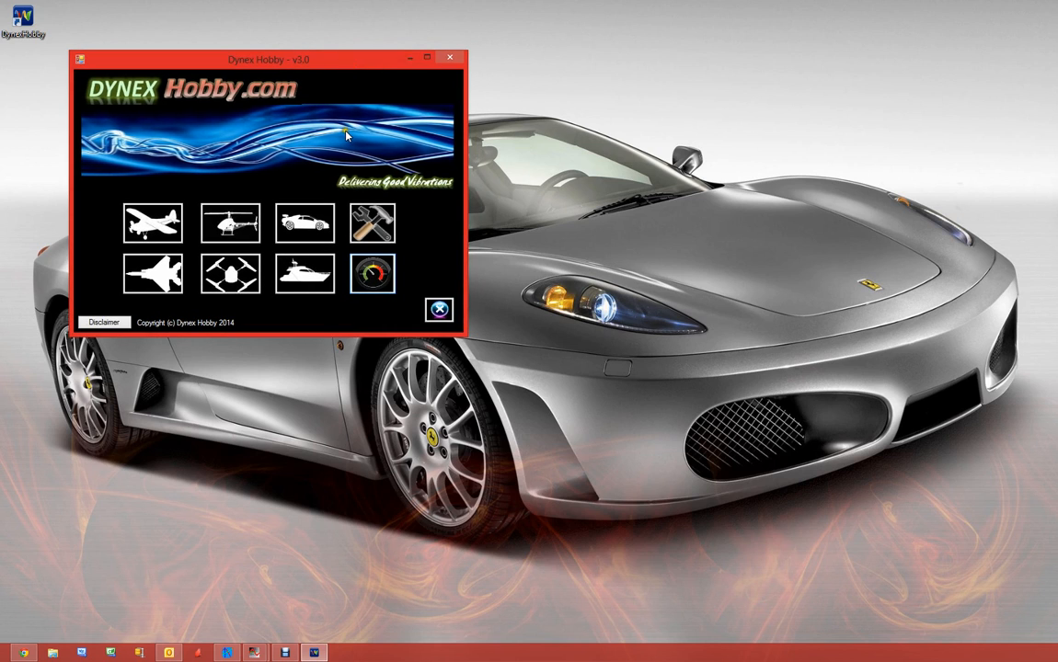